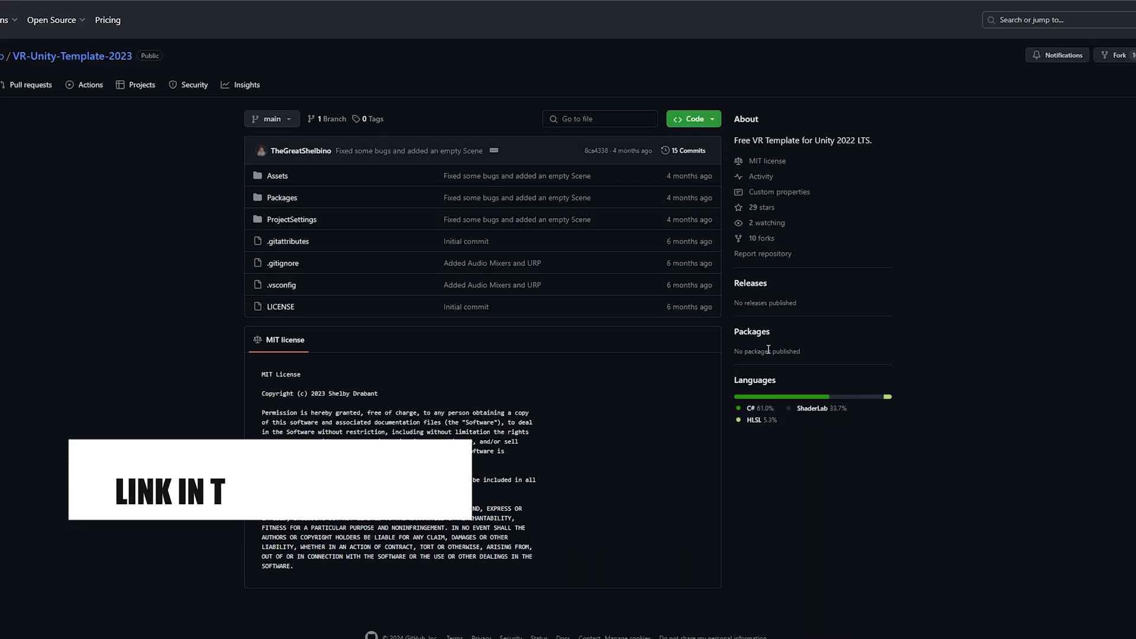
Download the VR-Unity-Template-2023 repository as a ZIP and extract the archive from the Downloads folder.
left_click(713, 119)
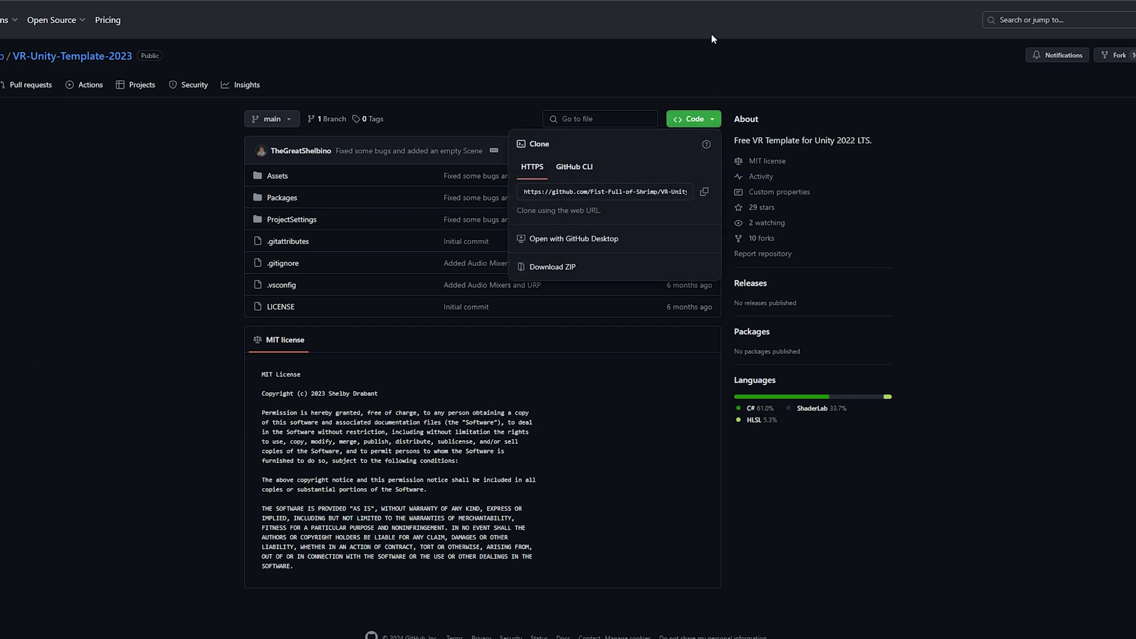
left_click(554, 267)
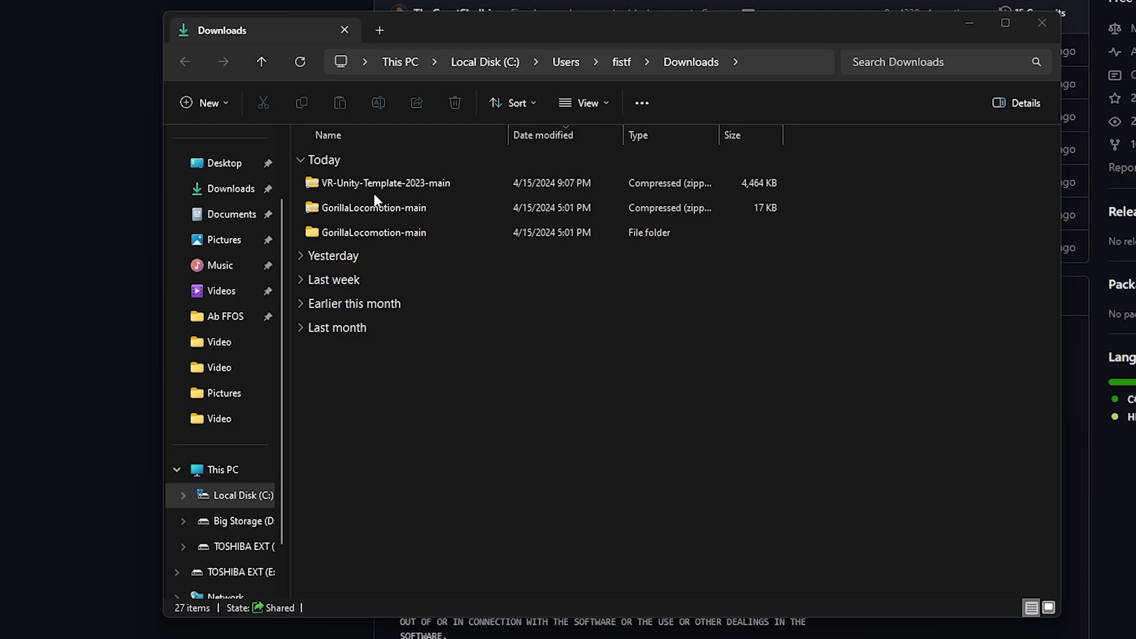
left_click(385, 187)
right_click(385, 186)
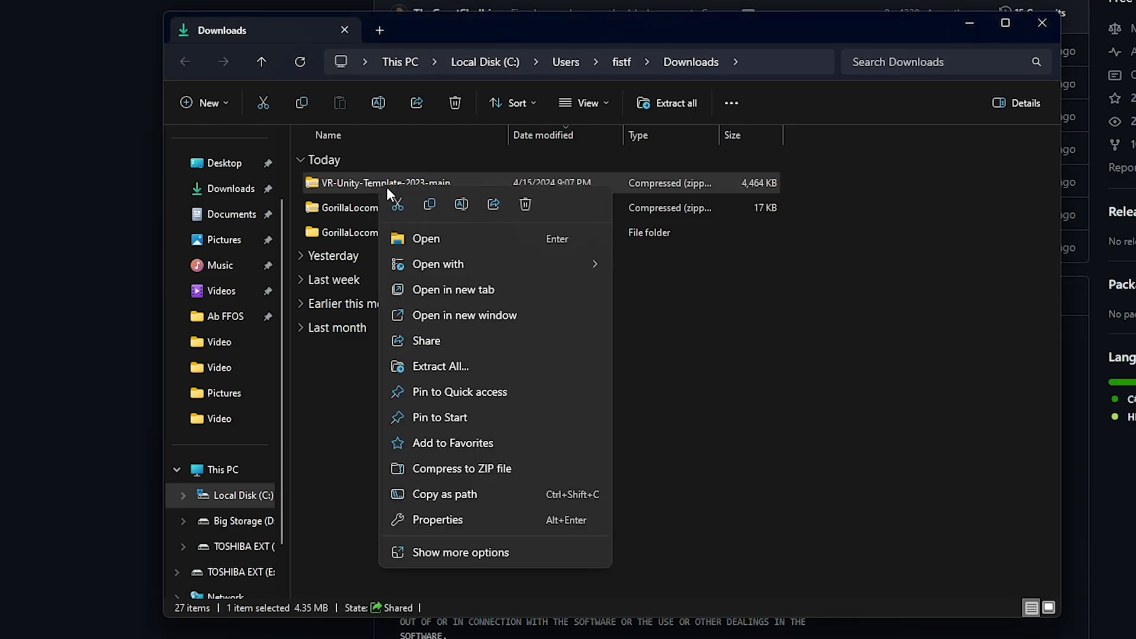
left_click(495, 359)
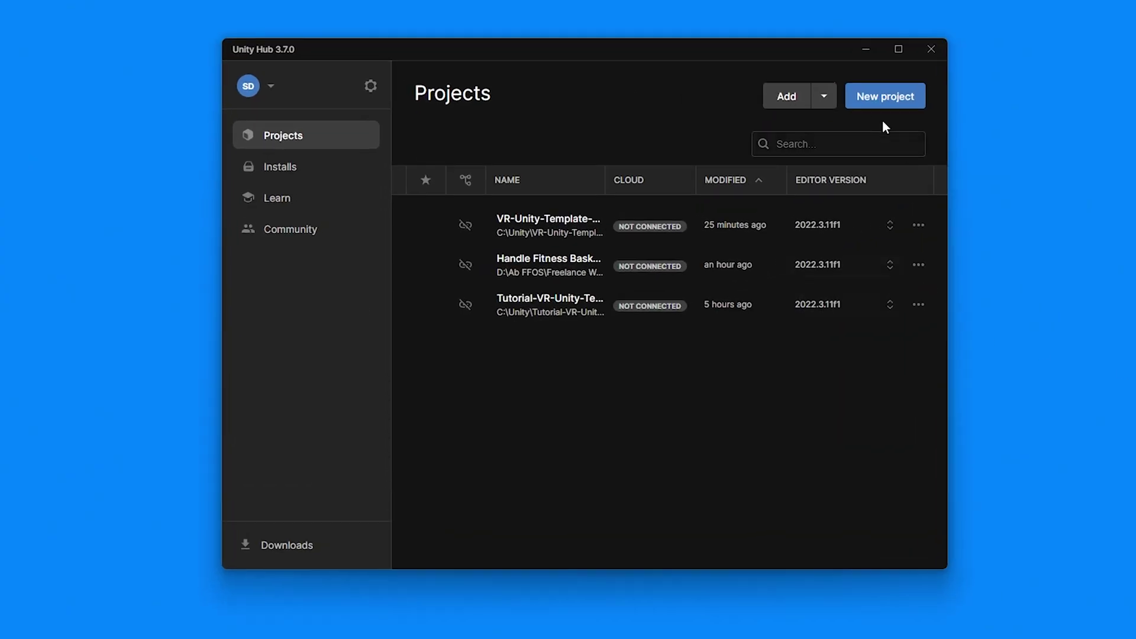
Switch to Unity Hub, add the VR-Unity-Template-2023 folder from disk as a project and open it.
left_click(816, 94)
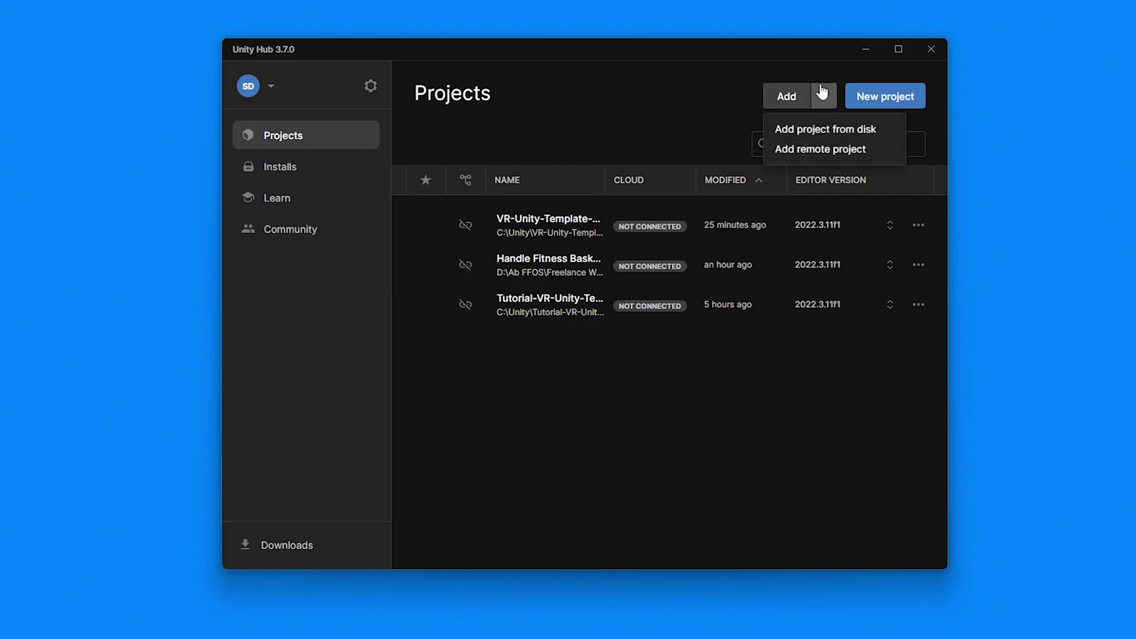
left_click(824, 132)
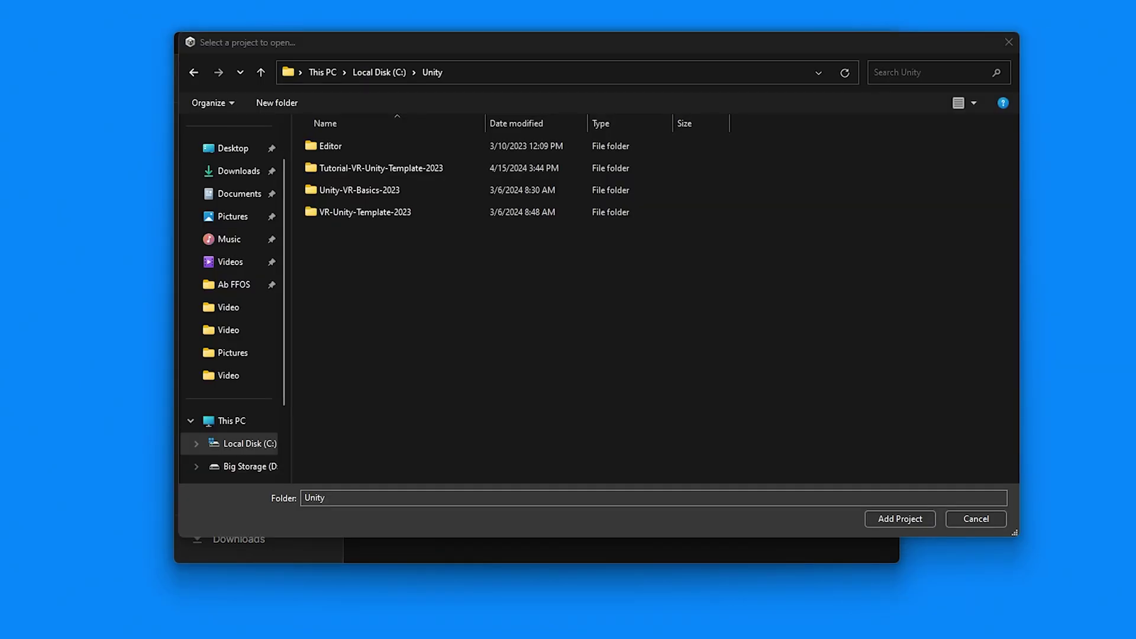
left_click(397, 211)
double_click(398, 212)
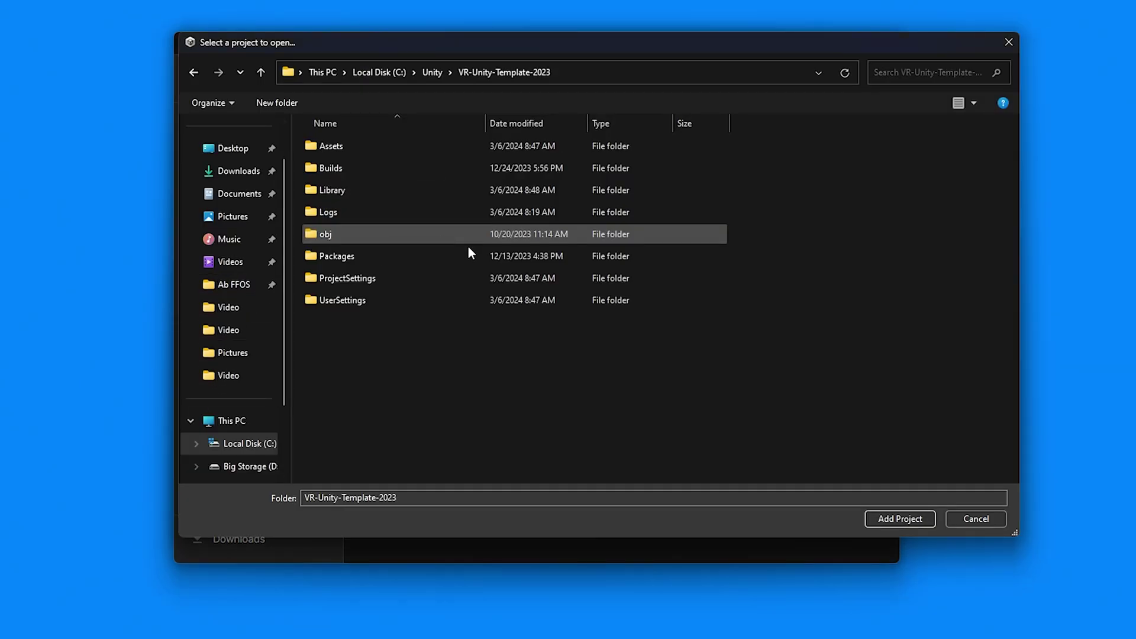
left_click(908, 517)
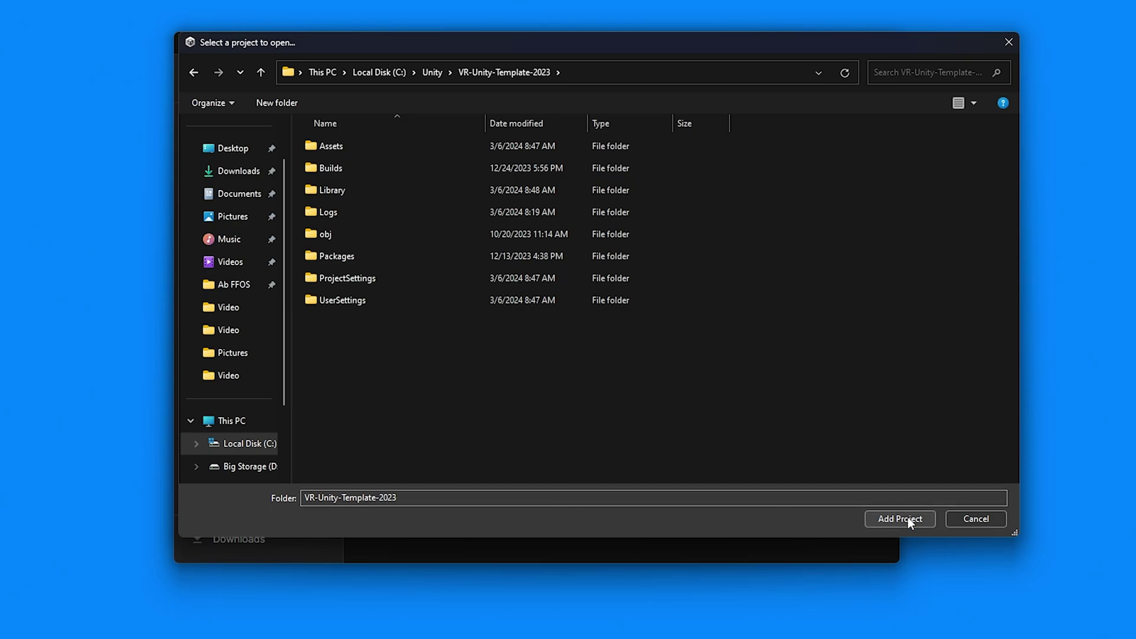
left_click(500, 219)
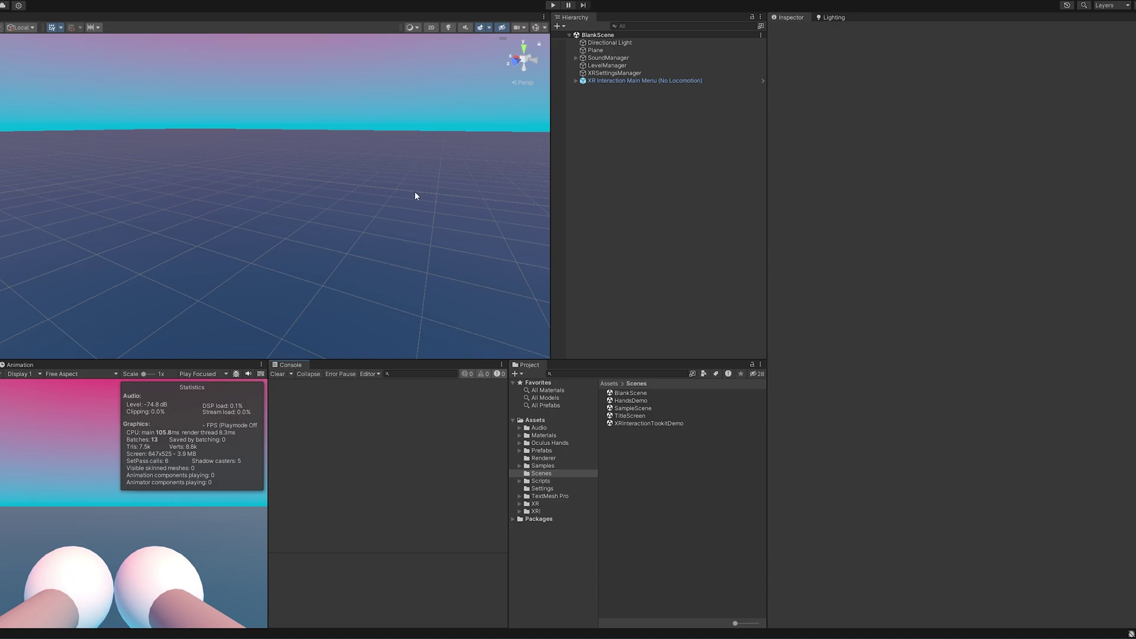
right_click_drag(414, 196, 431, 221)
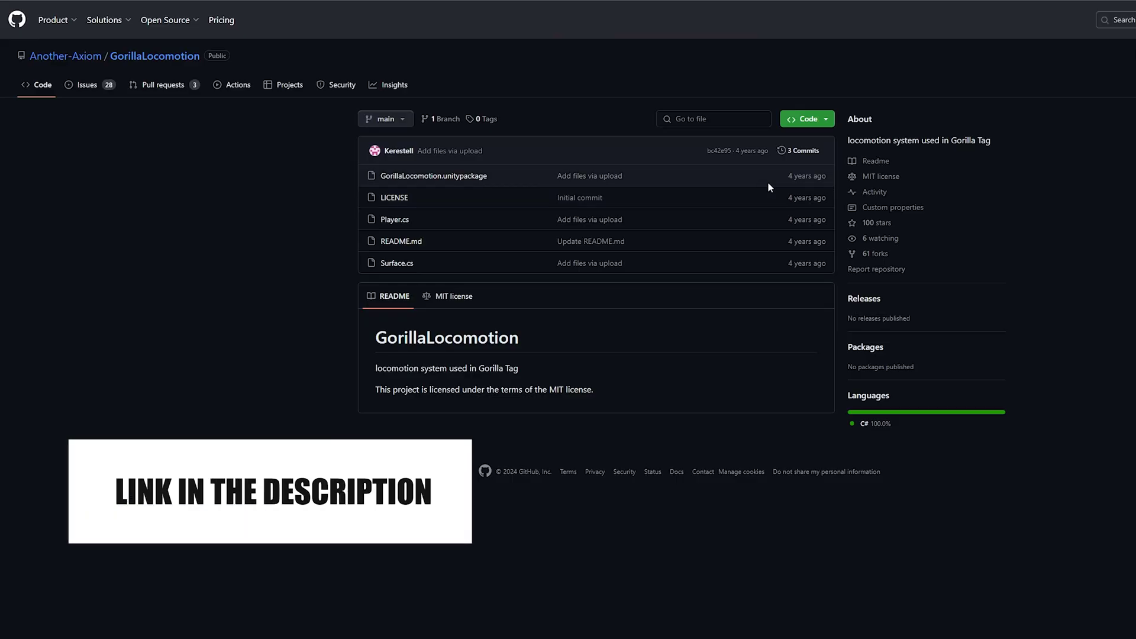
Download the GorillaLocomotion repository from GitHub as a ZIP archive.
left_click(807, 118)
left_click(746, 267)
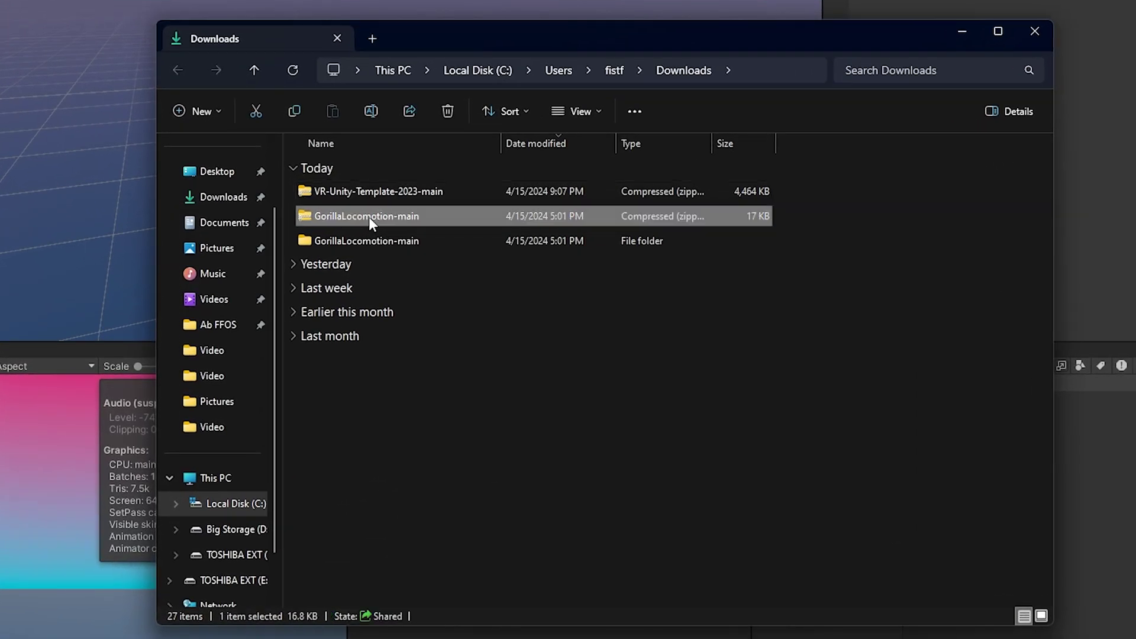
right_click(382, 223)
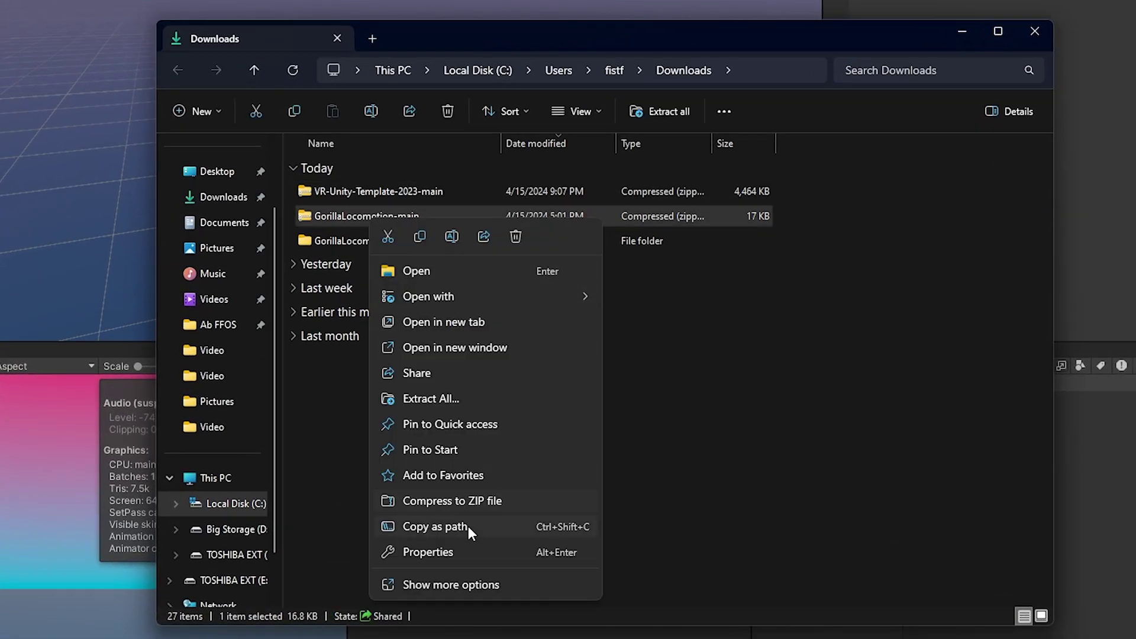
left_click(1006, 336)
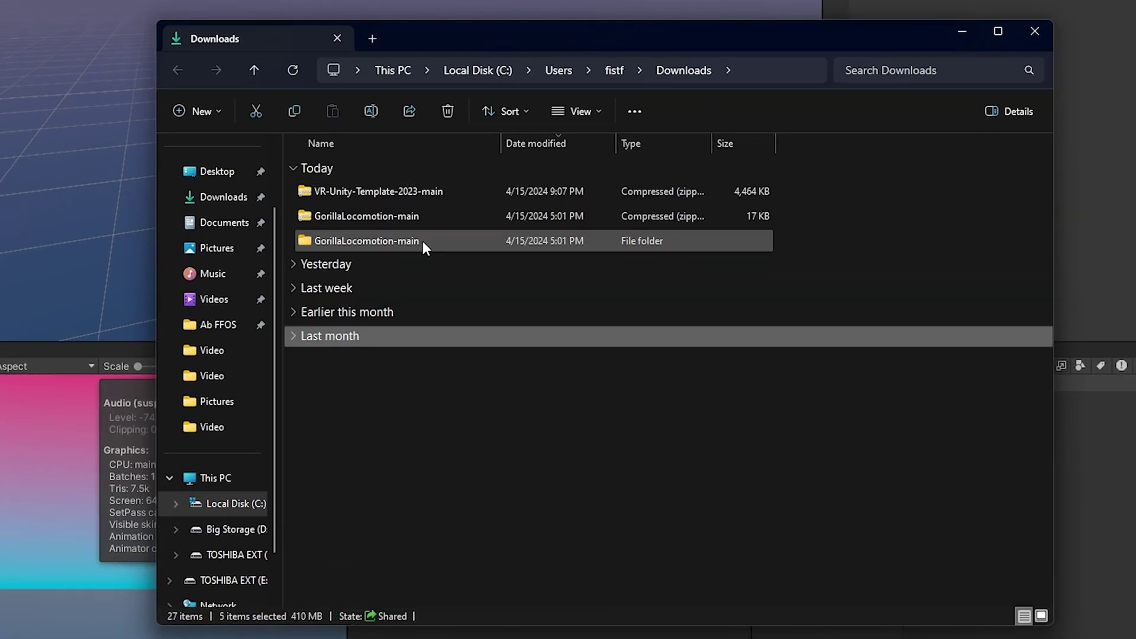
Open the GorillaLocomotion package from the extracted GorillaLocomotion-main folder and import its selected contents into the Unity project.
double_click(422, 240)
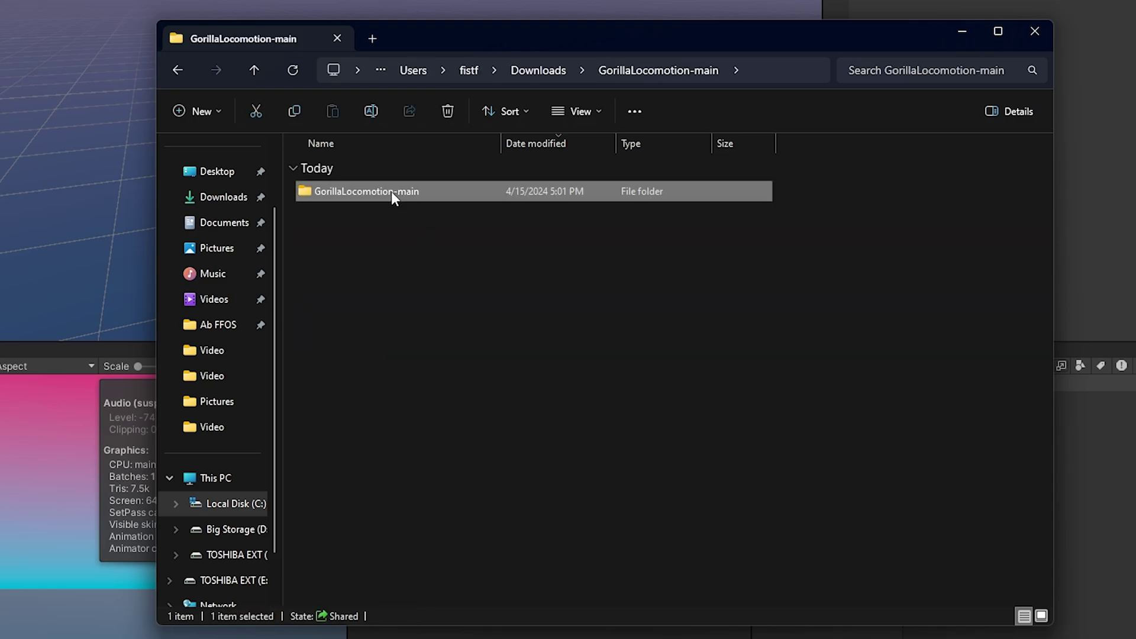
double_click(392, 191)
double_click(352, 191)
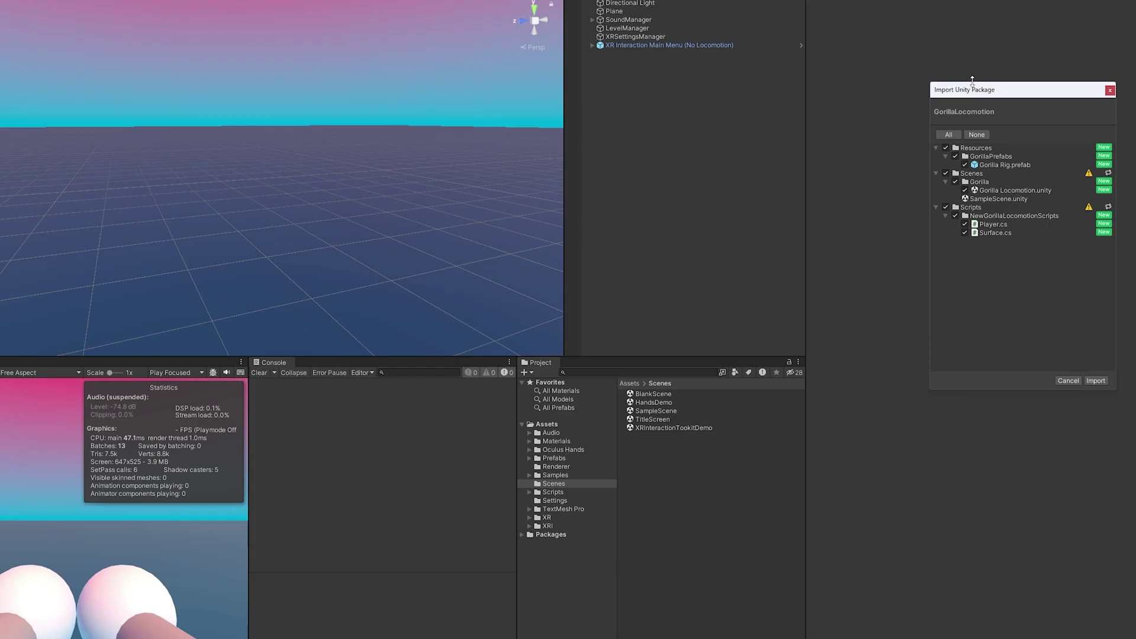
left_click_drag(972, 84, 381, 130)
left_click(491, 389)
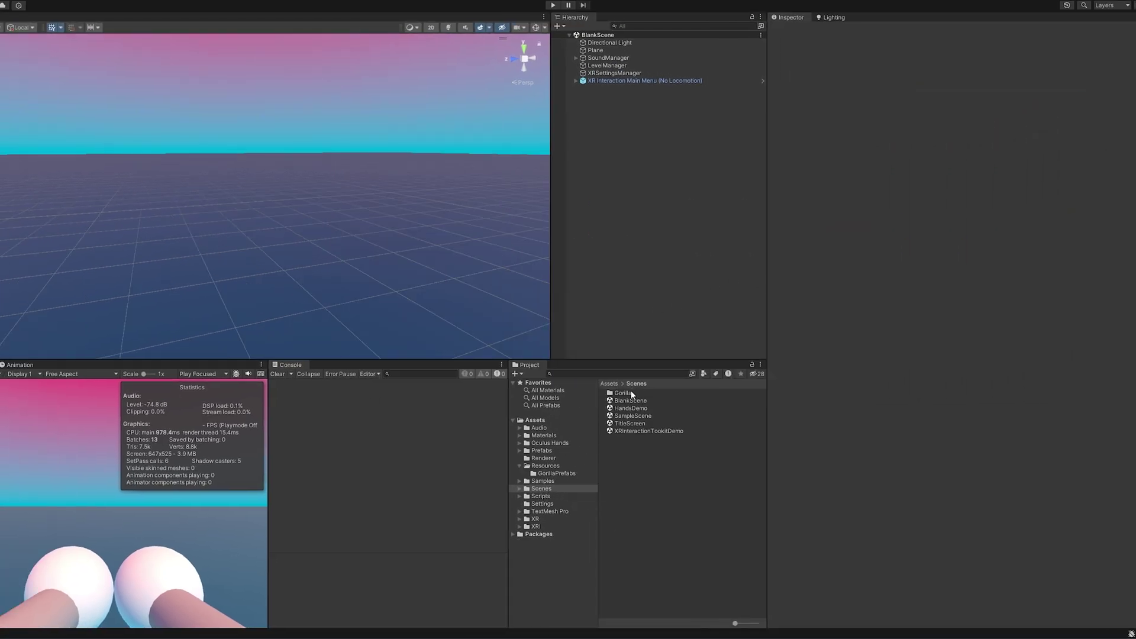
Open the Gorilla Locomotion scene from the Gorilla folder inside Scenes.
double_click(629, 392)
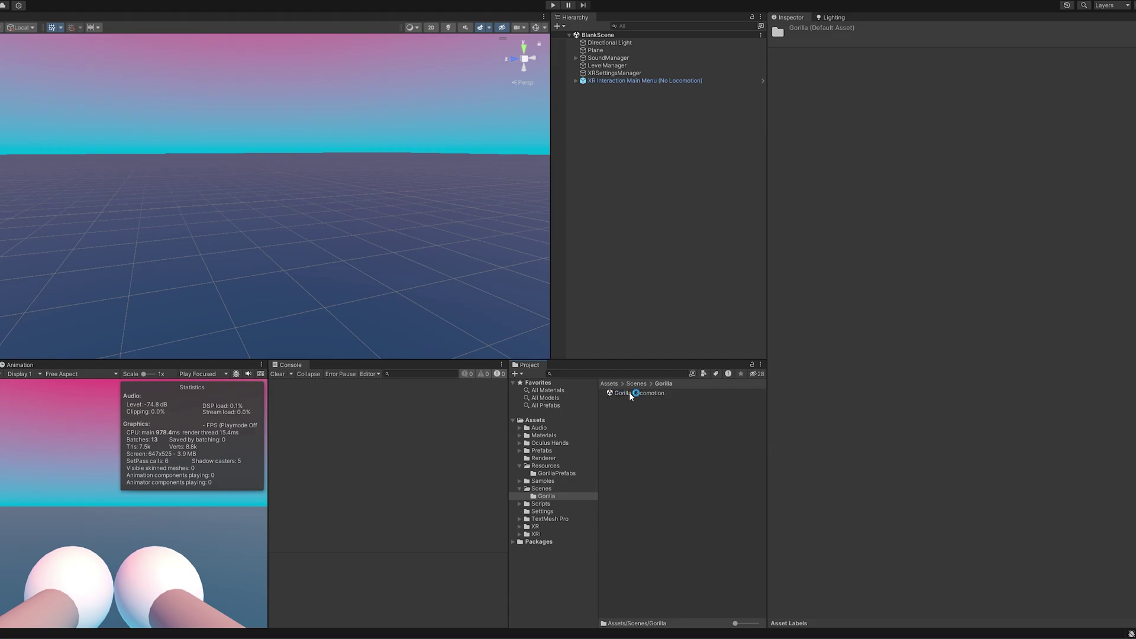
double_click(629, 391)
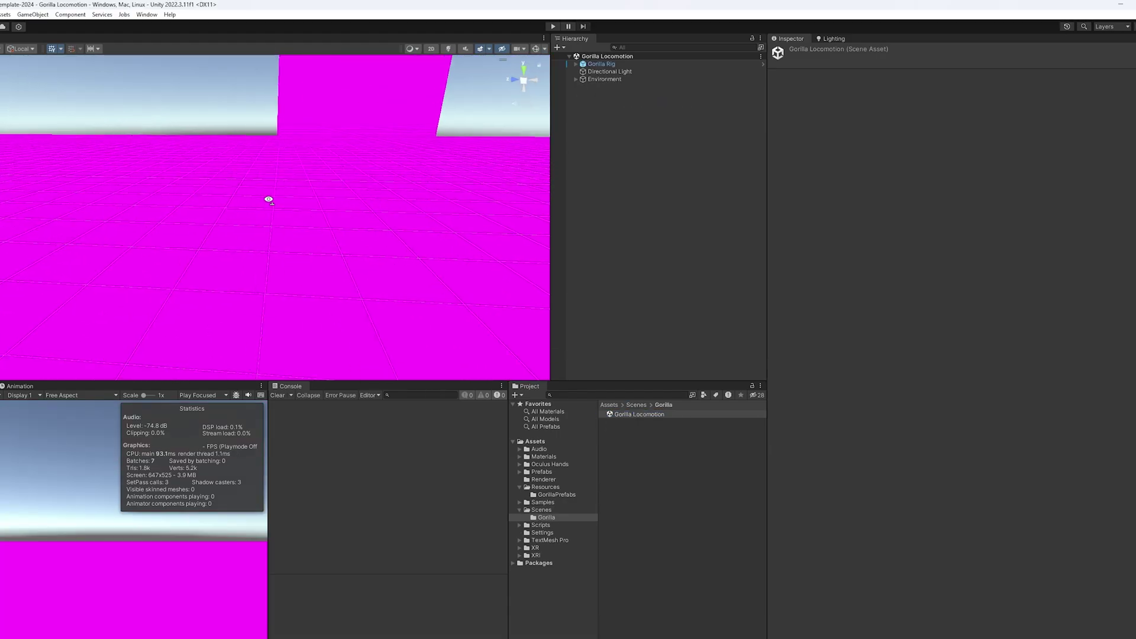
right_click_drag(268, 176, 378, 194)
left_click(145, 15)
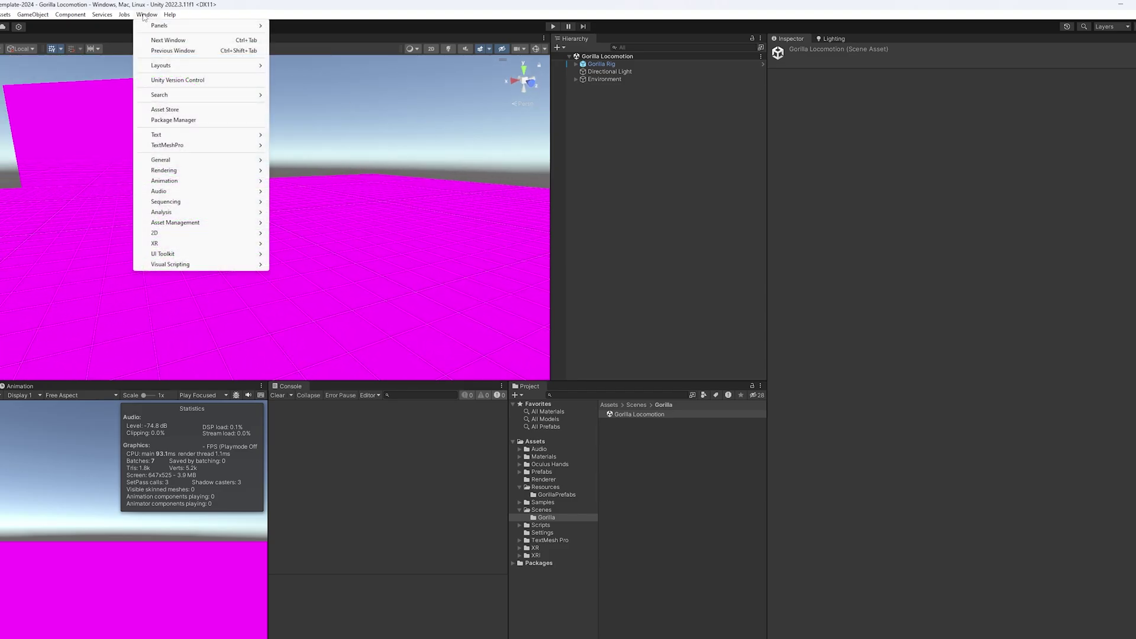
left_click(143, 17)
mouse_move(260, 187)
right_mouse_down()
mouse_move(246, 188)
mouse_move(270, 177)
right_mouse_up()
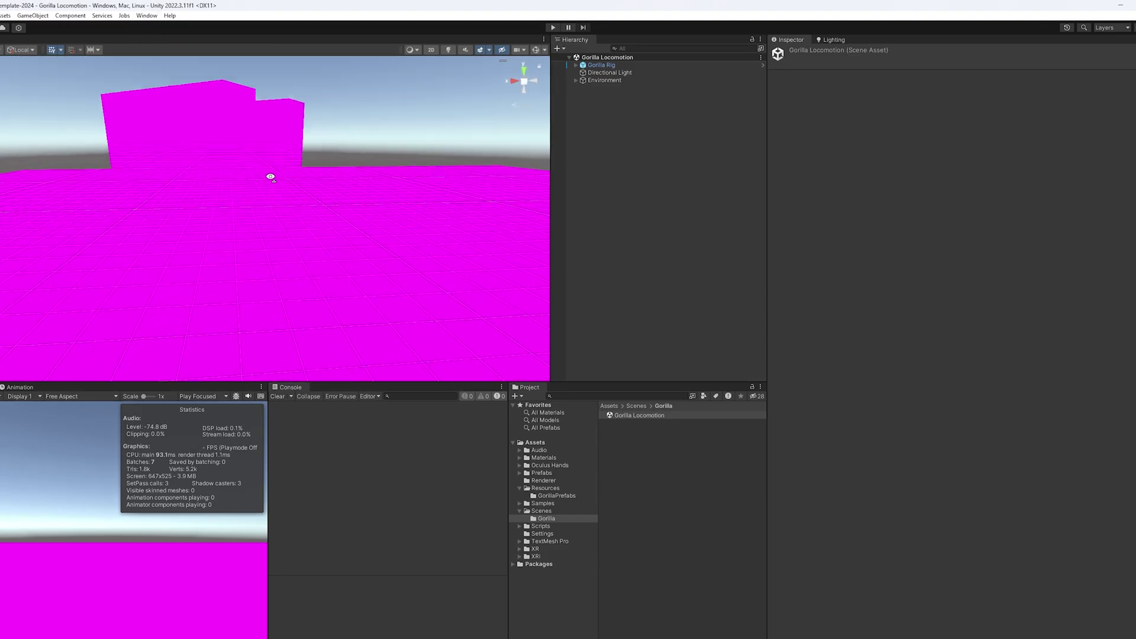
key("w")
Try to convert the project from Built-in to URP with all four converters enabled in the Render Pipeline Converter, then close it.
left_click(143, 16)
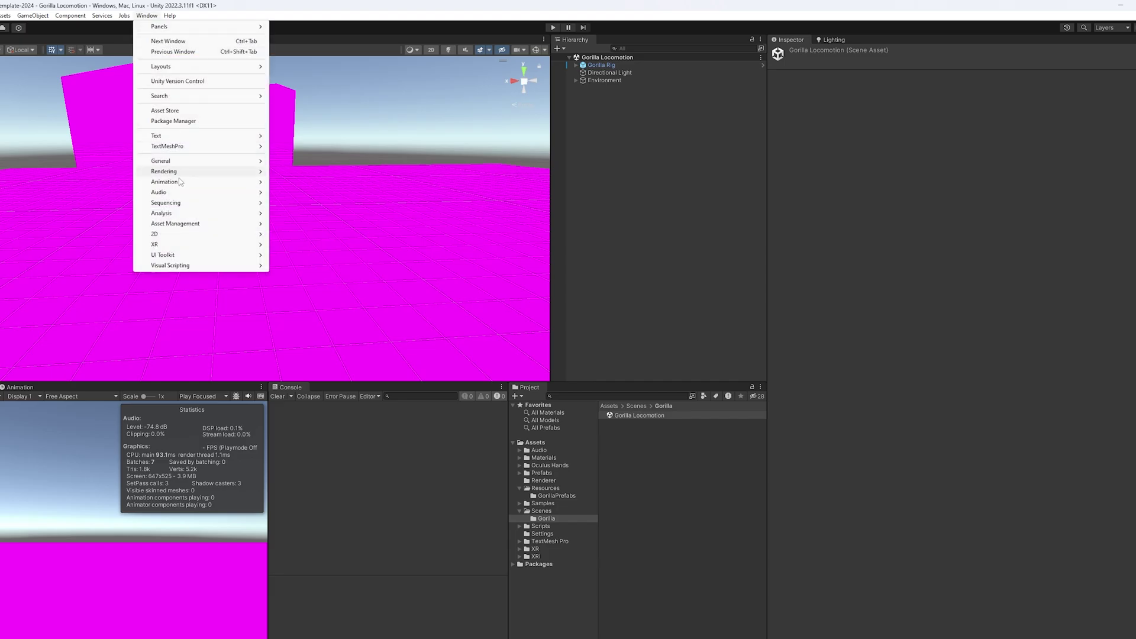
mouse_move(189, 172)
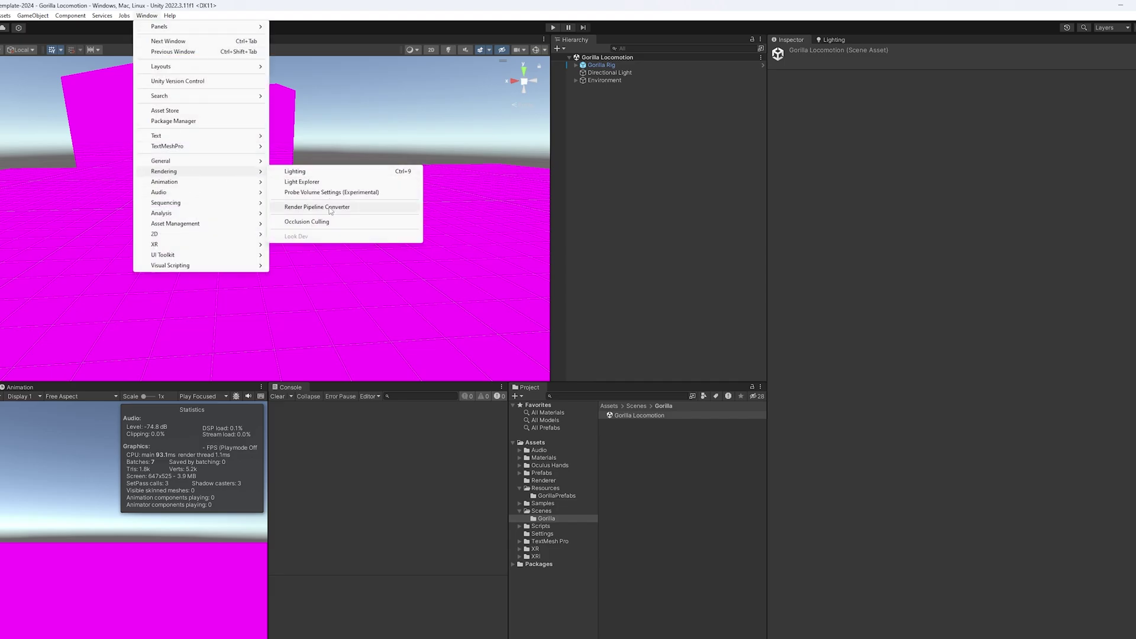
left_click(382, 206)
left_click(209, 206)
left_click(208, 263)
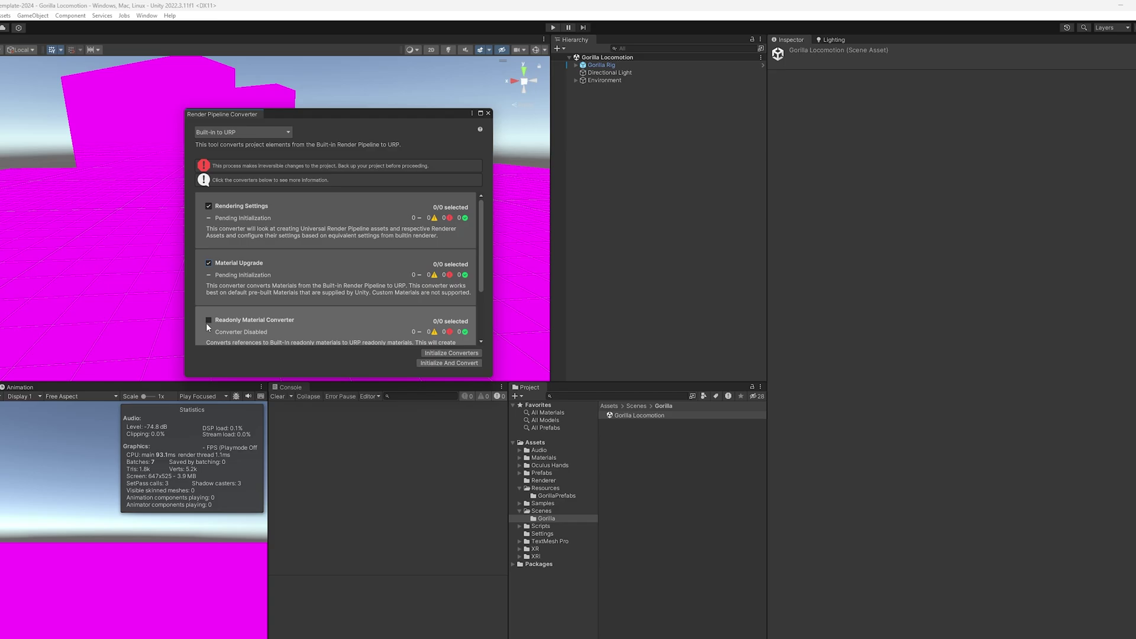
left_click(209, 320)
scroll(219, 311, "down", 2)
left_click(208, 302)
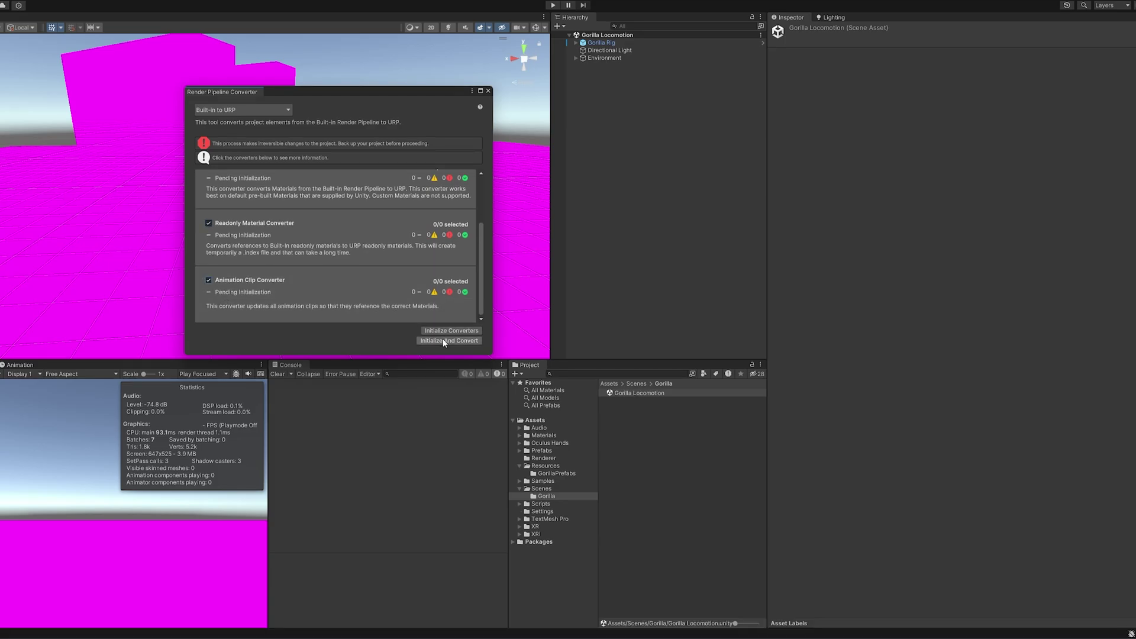
left_click(445, 362)
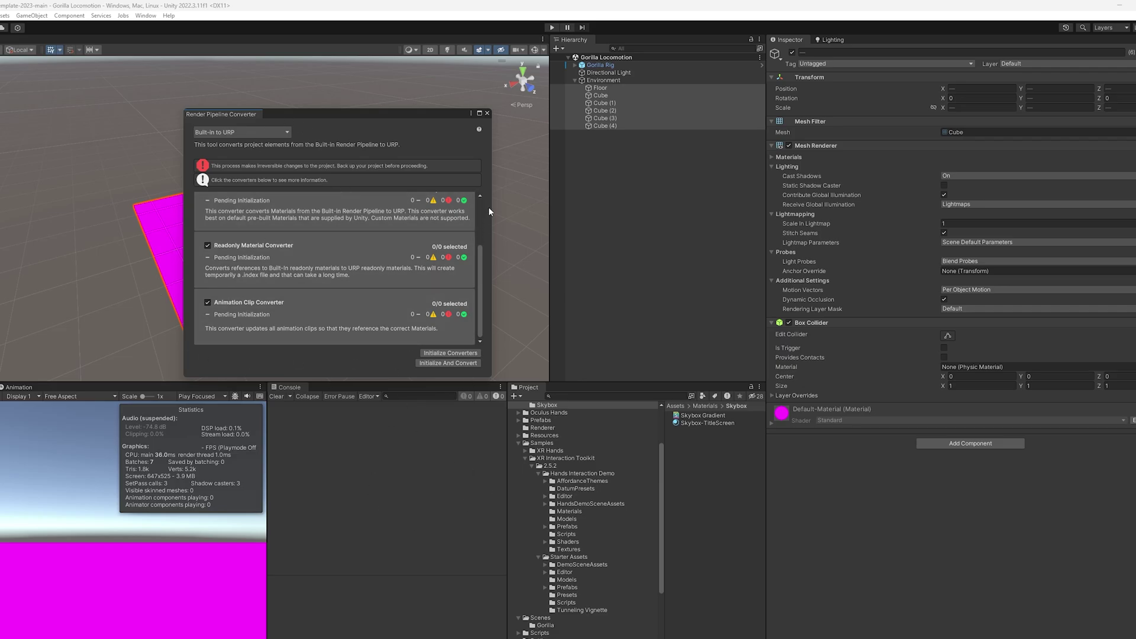
left_click(486, 113)
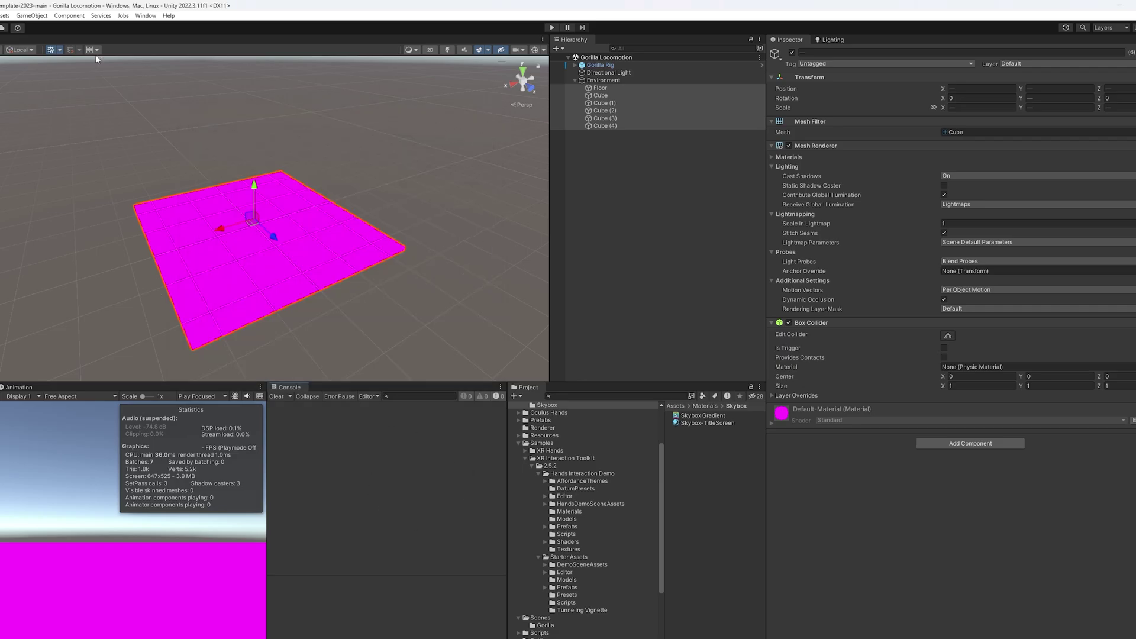
Reopen the Render Pipeline Converter, enable the rendering settings, material upgrade, readonly material and animation clip converters, and initialize and convert to URP.
left_click(141, 16)
mouse_move(202, 171)
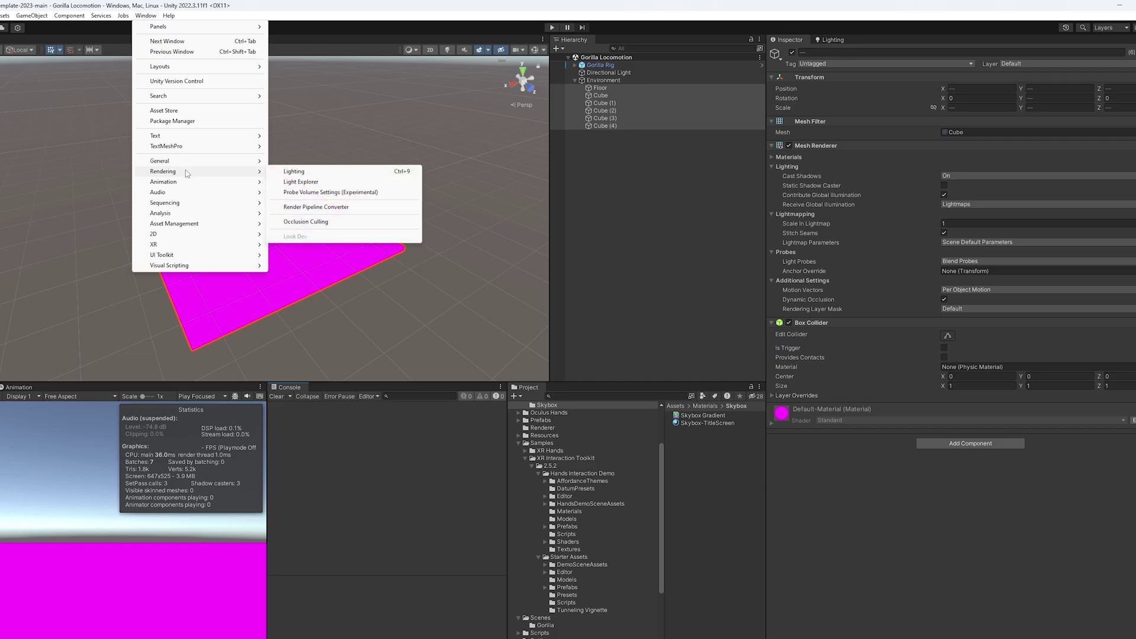
left_click(350, 207)
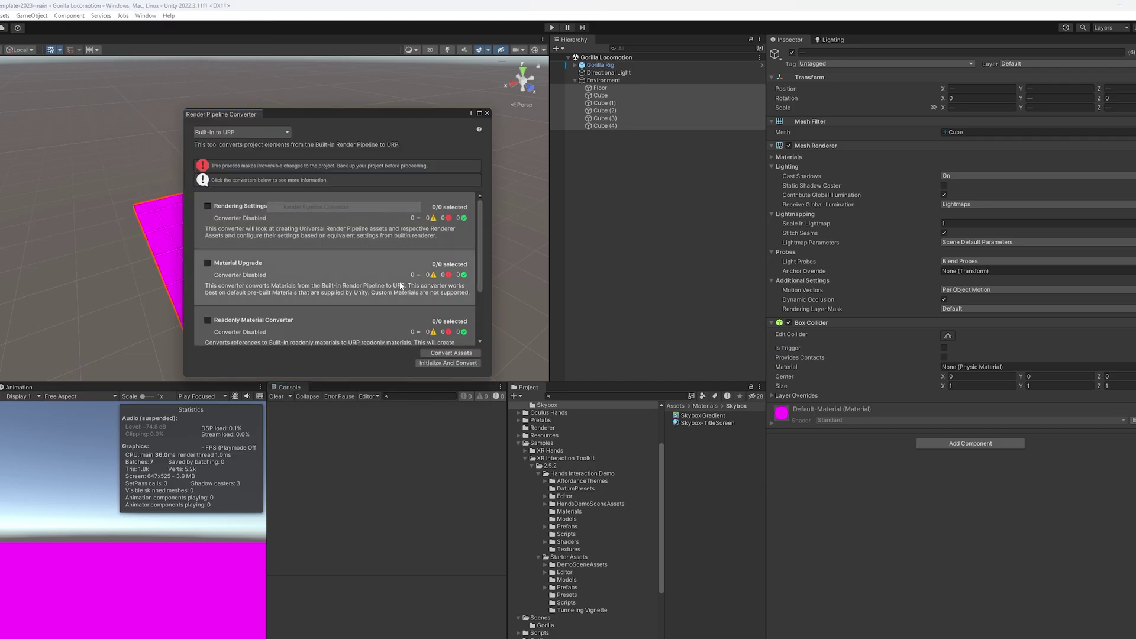
left_click(207, 321)
scroll(211, 305, "down", 2)
left_click(208, 302)
left_click(461, 365)
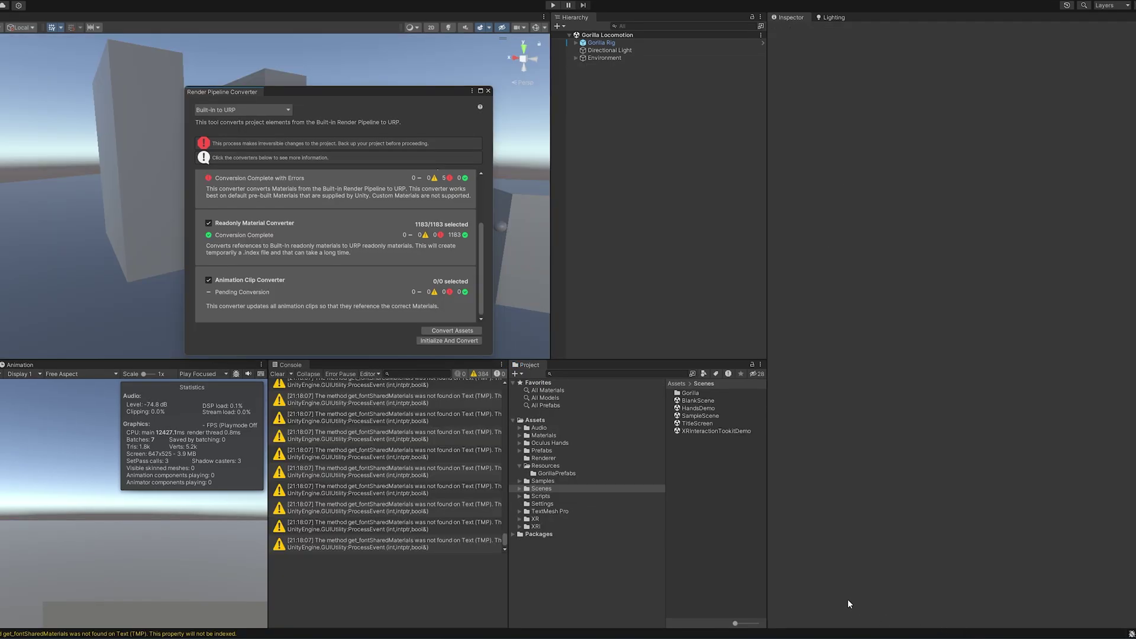
Close the Render Pipeline Converter and clear the console's warnings.
left_click(488, 92)
left_click(276, 374)
right_click_drag(332, 211, 430, 207)
key("a")
key("w")
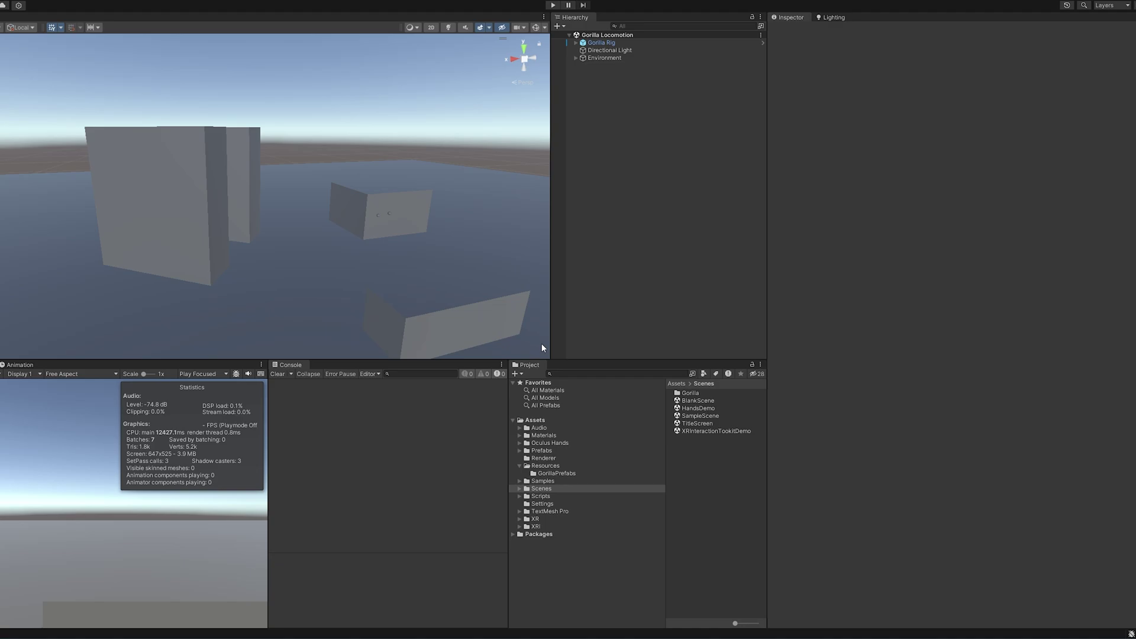
Duplicate the M_Green material in the project's Materials folder.
left_click(543, 436)
left_click(706, 453)
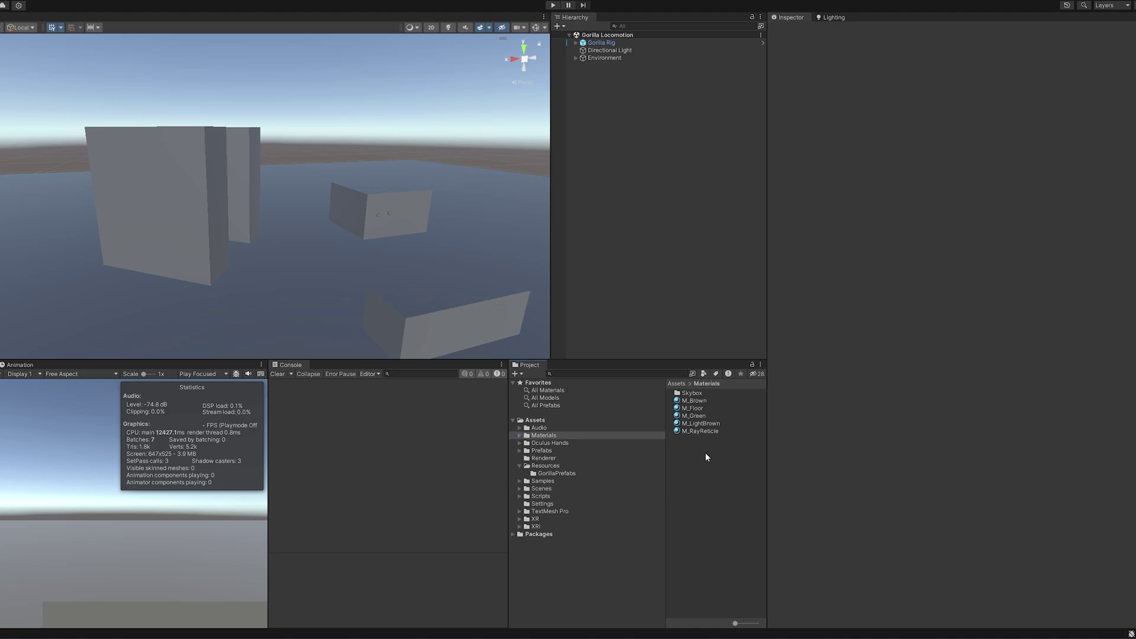
left_click(692, 408)
left_click(693, 415)
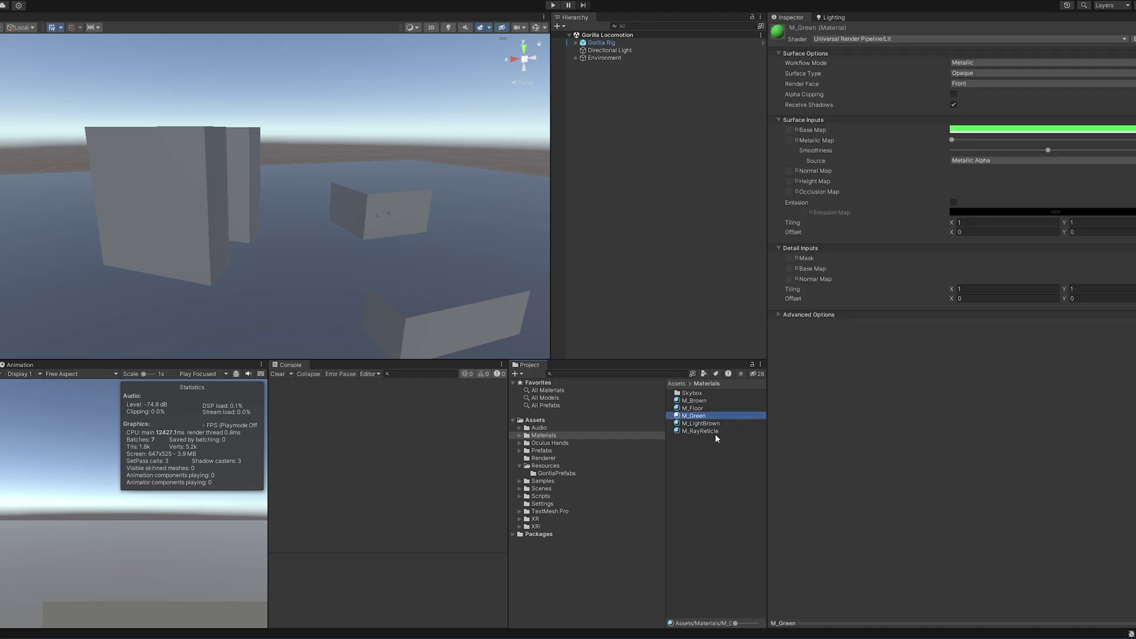
key("ctrl+d")
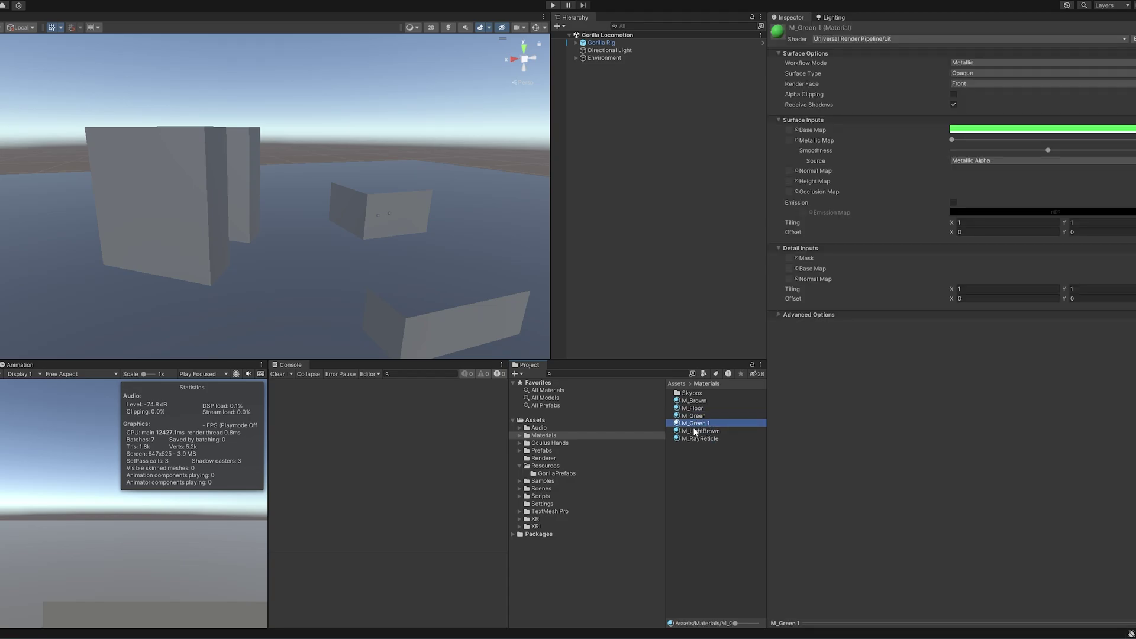
Rename the duplicated green material as M_DarkGreen.
left_click(695, 431)
left_click(699, 438)
left_click(693, 423)
left_click(685, 400)
left_click(688, 422)
left_click(696, 409)
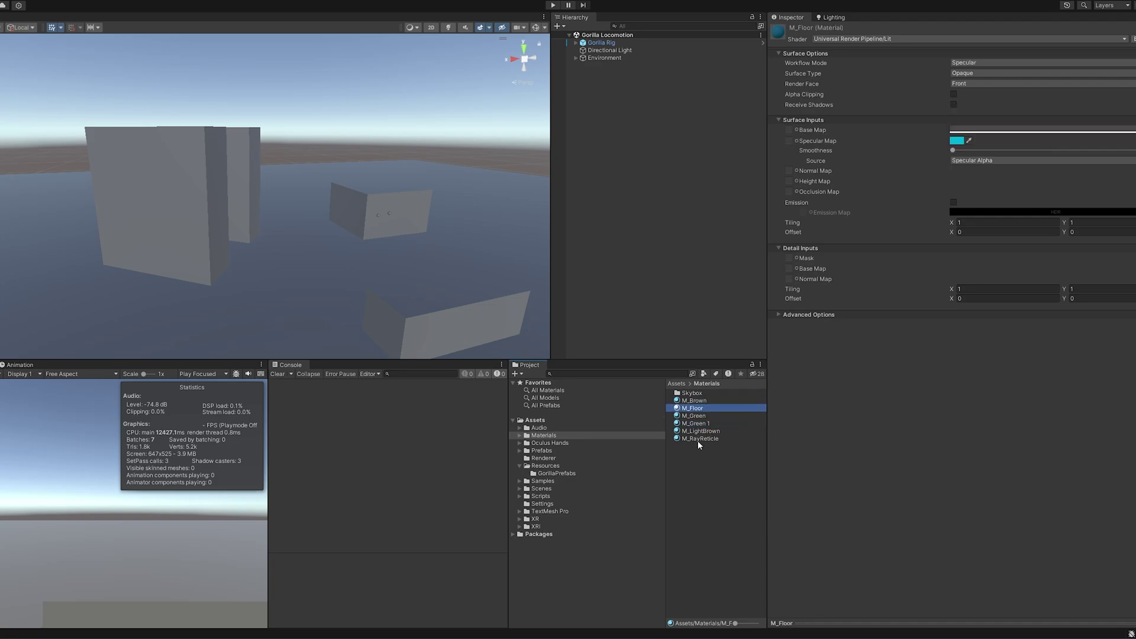
left_click(698, 440)
left_click(697, 424)
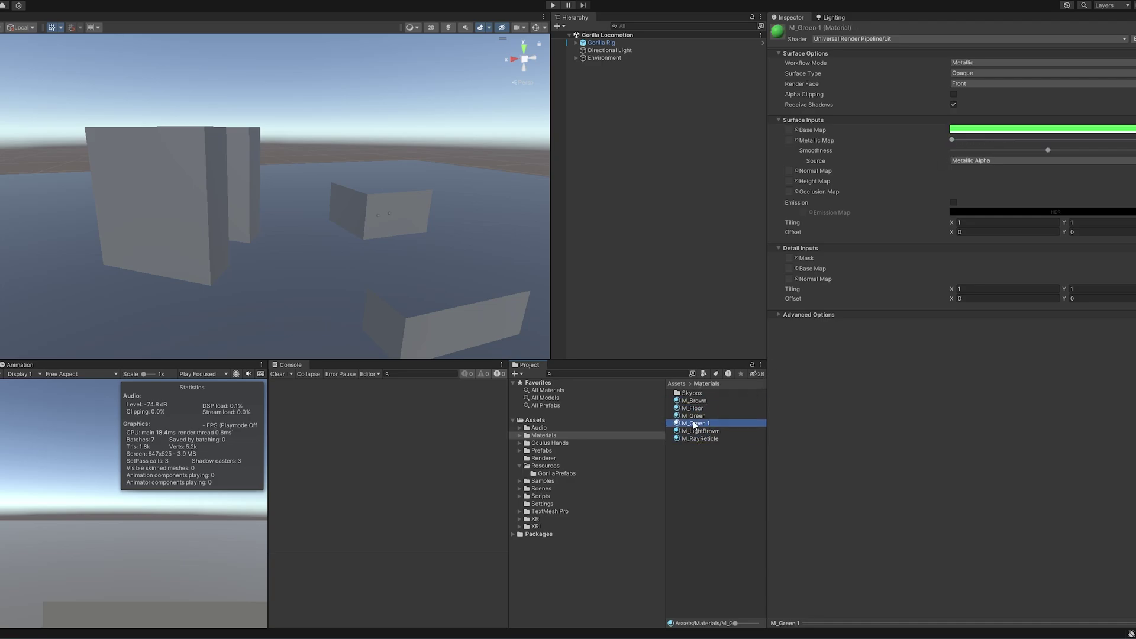
type("DarkGreen")
key("Return")
Darken the M_DarkGreen material's base map colour to a deep green and apply the material to the ground.
left_click(999, 135)
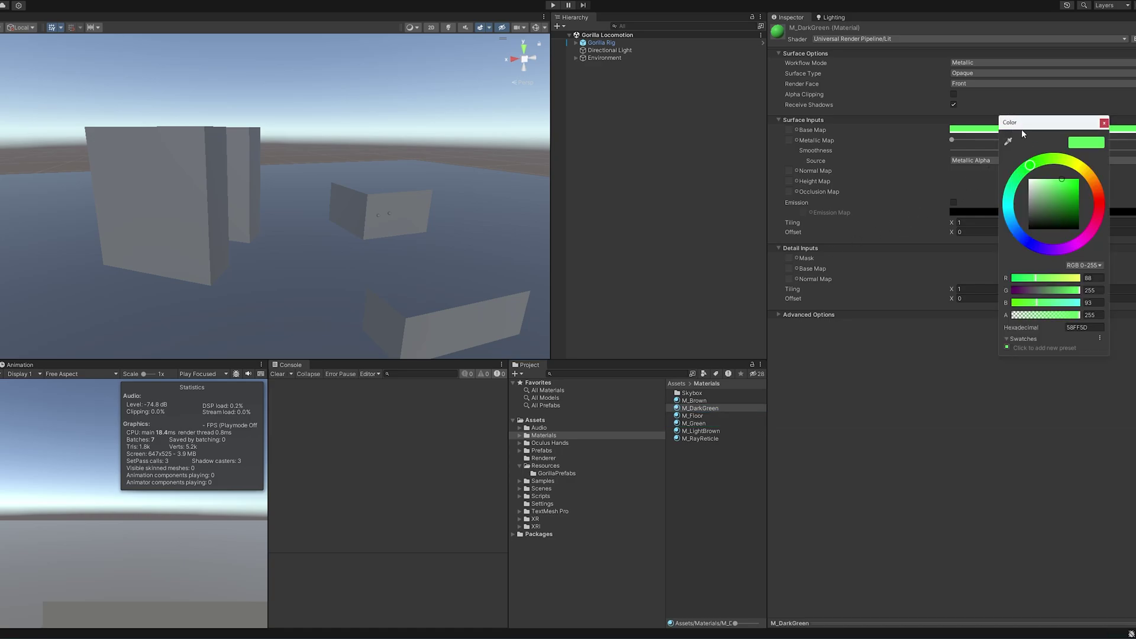
left_click_drag(1068, 187, 1080, 202)
left_click(1104, 123)
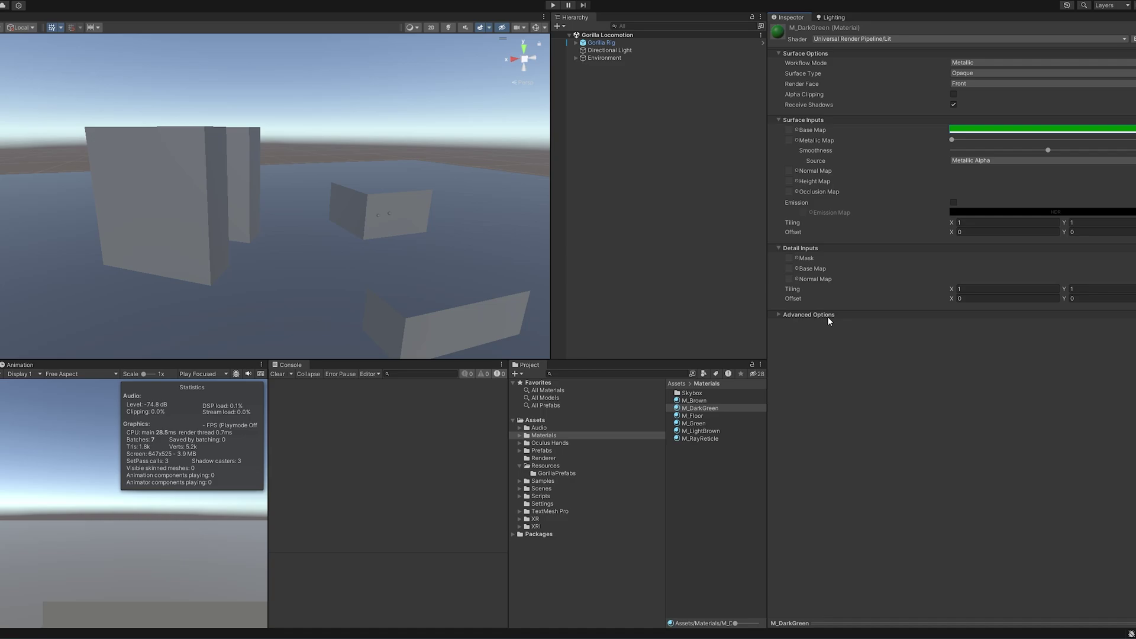
left_click_drag(692, 412, 328, 279)
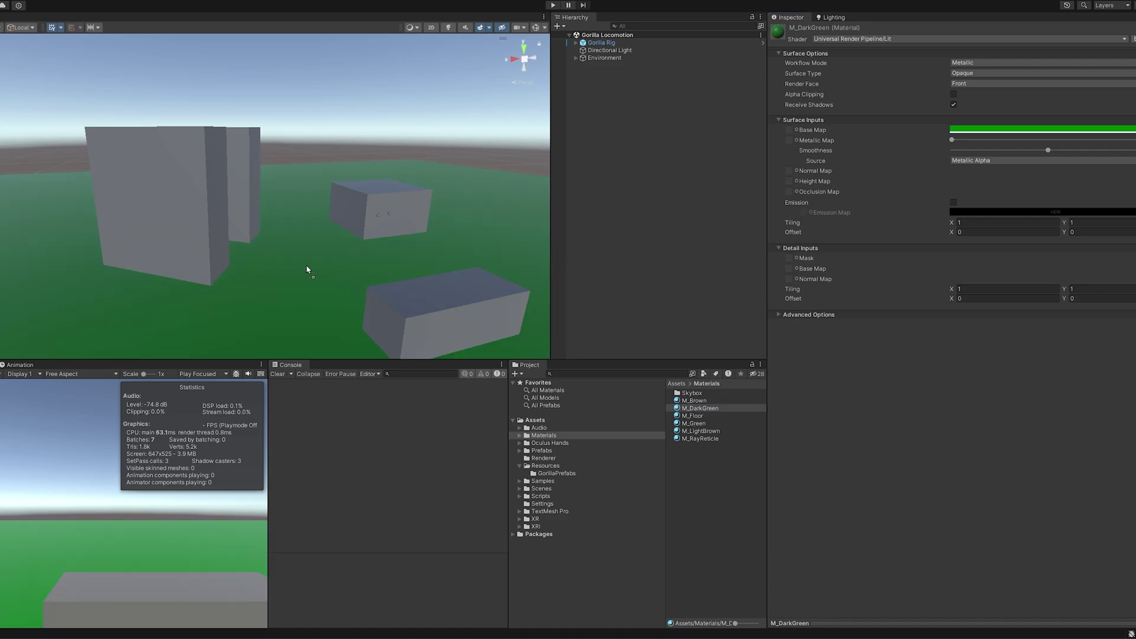
Apply M_LightBrown to the two low boxes and M_Brown to the two tall blocks in the scene.
left_click_drag(698, 430, 479, 302)
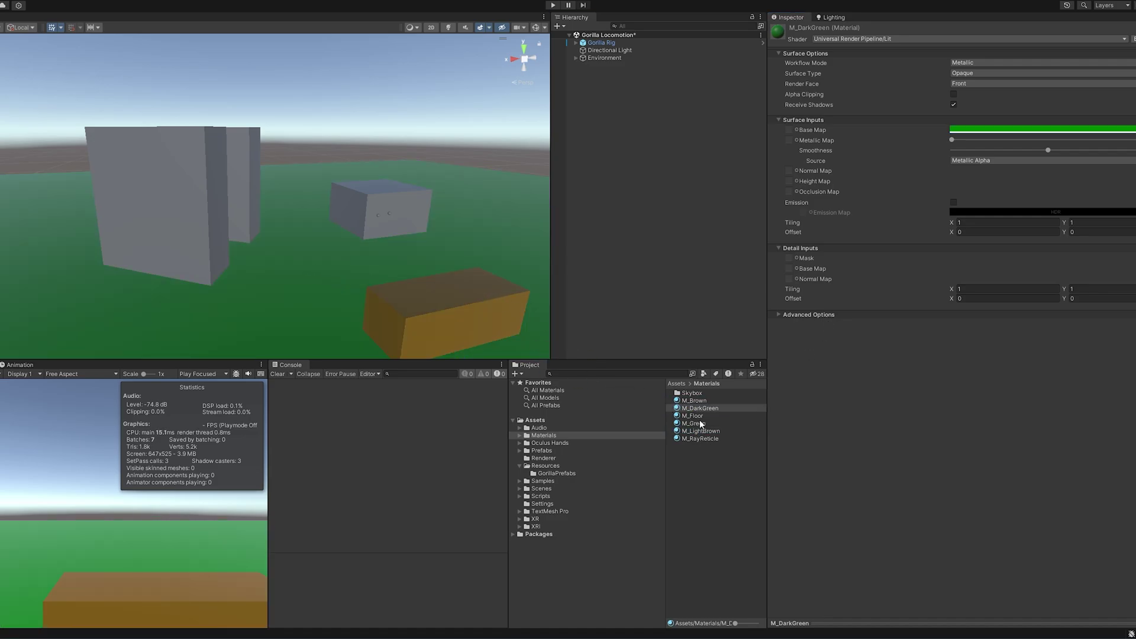
left_click_drag(699, 433, 400, 208)
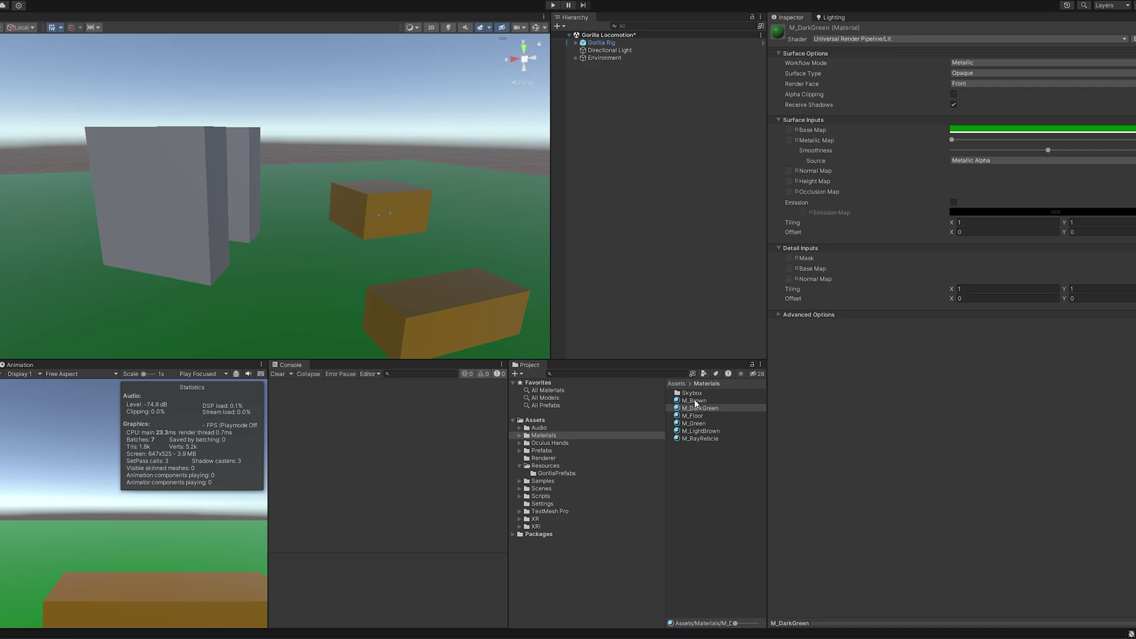
left_click_drag(693, 400, 180, 198)
left_click_drag(693, 400, 243, 184)
key("d")
right_click_drag(464, 168, 436, 170)
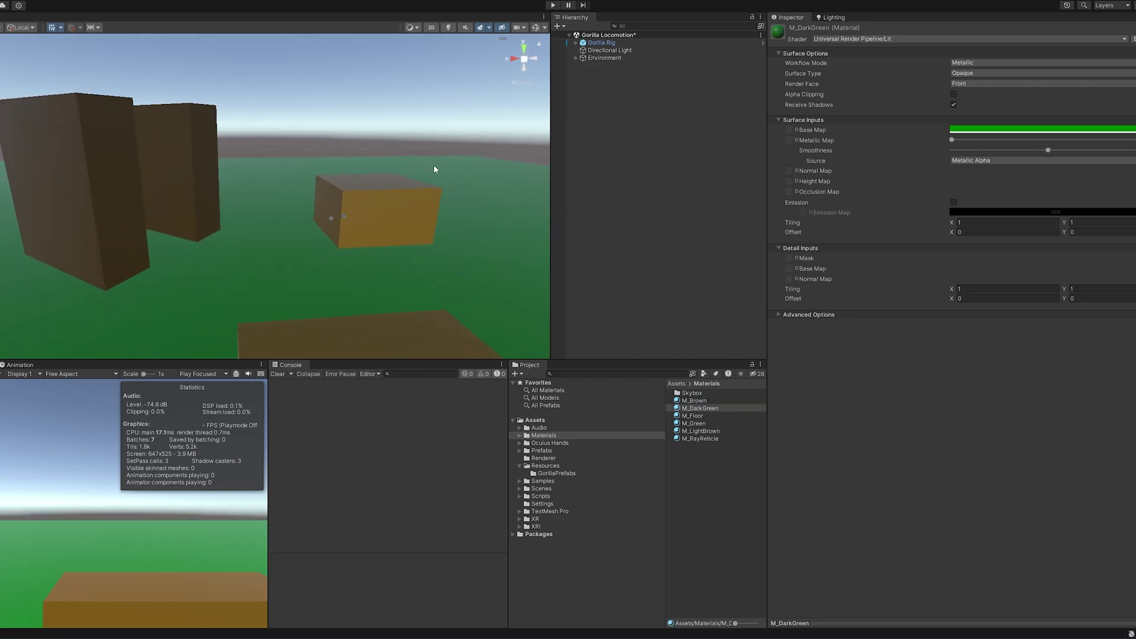
Expand the Gorilla Rig and its GorillaPlayer child in the hierarchy and examine the rig's objects and XR Rig component.
left_click(605, 63)
left_click(602, 43)
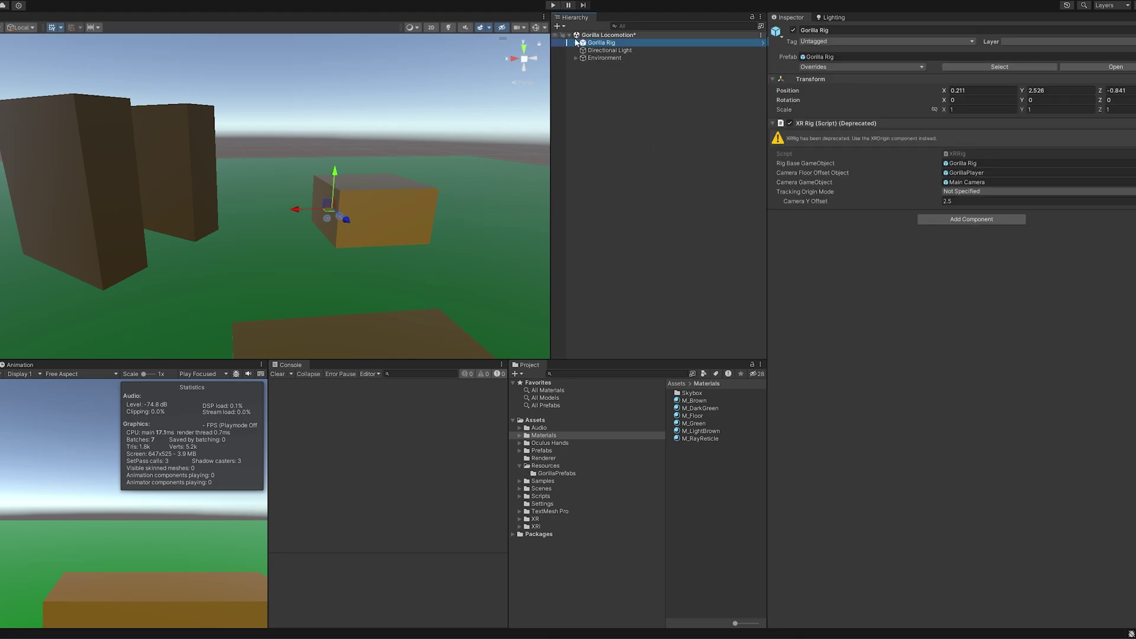
left_click(576, 42)
left_click(583, 65)
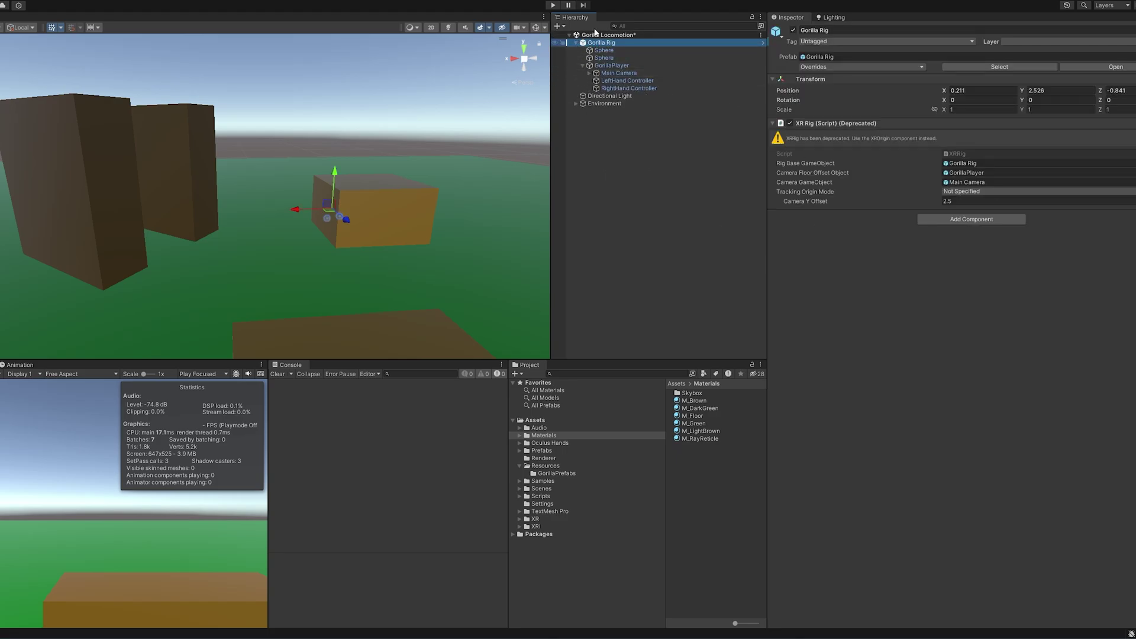
left_click(633, 197)
mouse_move(459, 109)
right_mouse_down()
mouse_move(428, 107)
mouse_move(449, 118)
right_mouse_up()
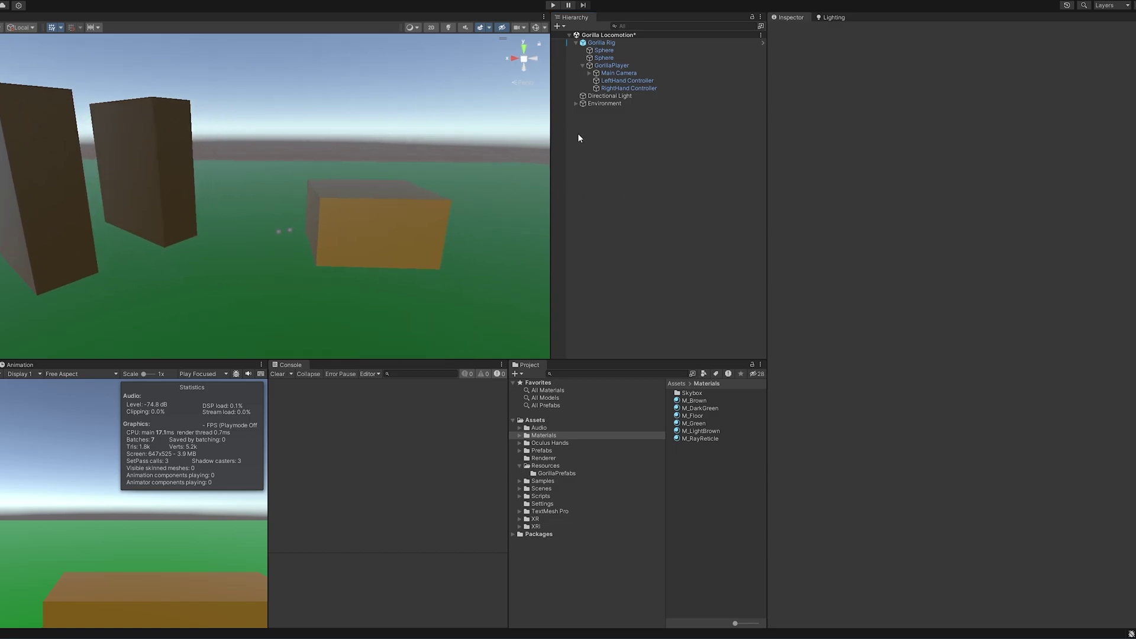
left_click(601, 43)
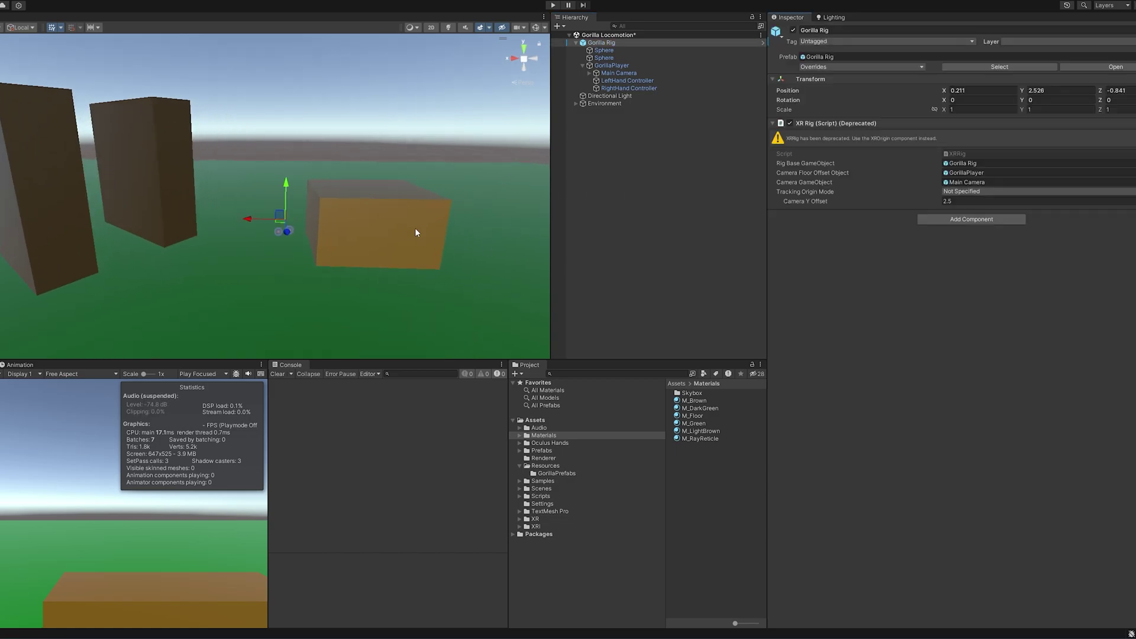
Set the Velocity Limit of the GorillaPlayer's Player script to 1.55.
left_click(637, 63)
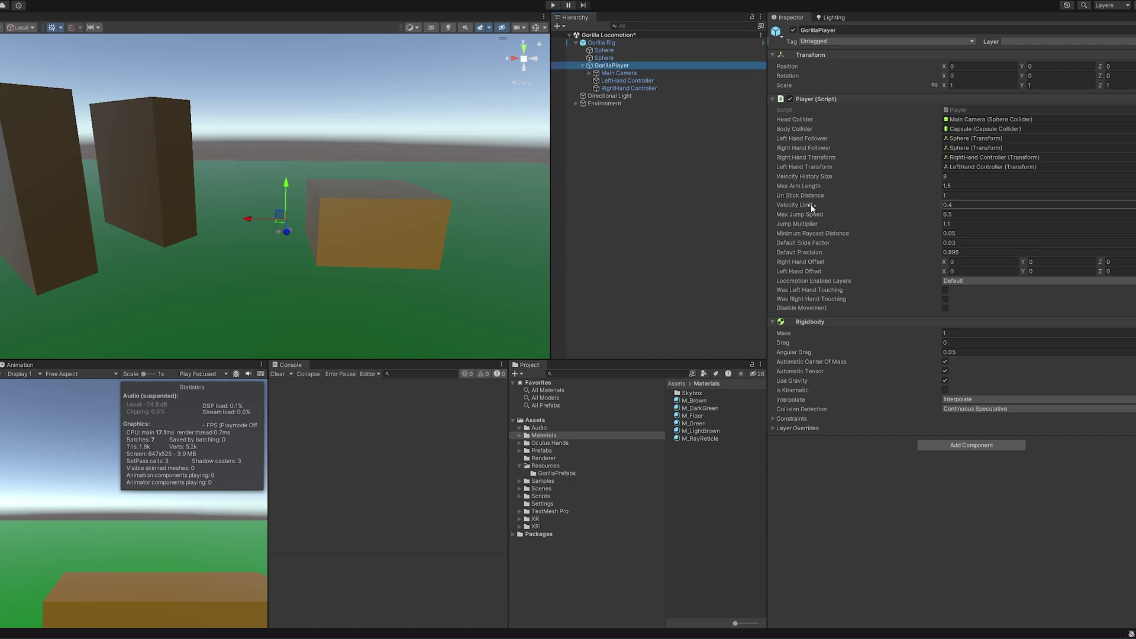
left_click_drag(937, 207, 952, 207)
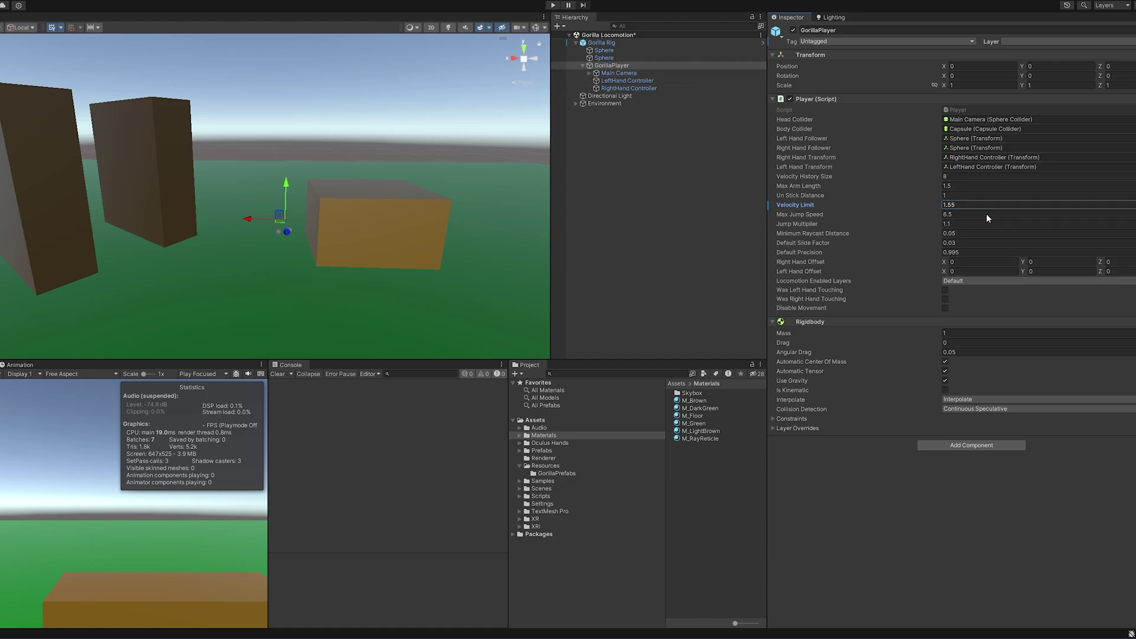
left_click_drag(142, 159, 187, 199, "alt")
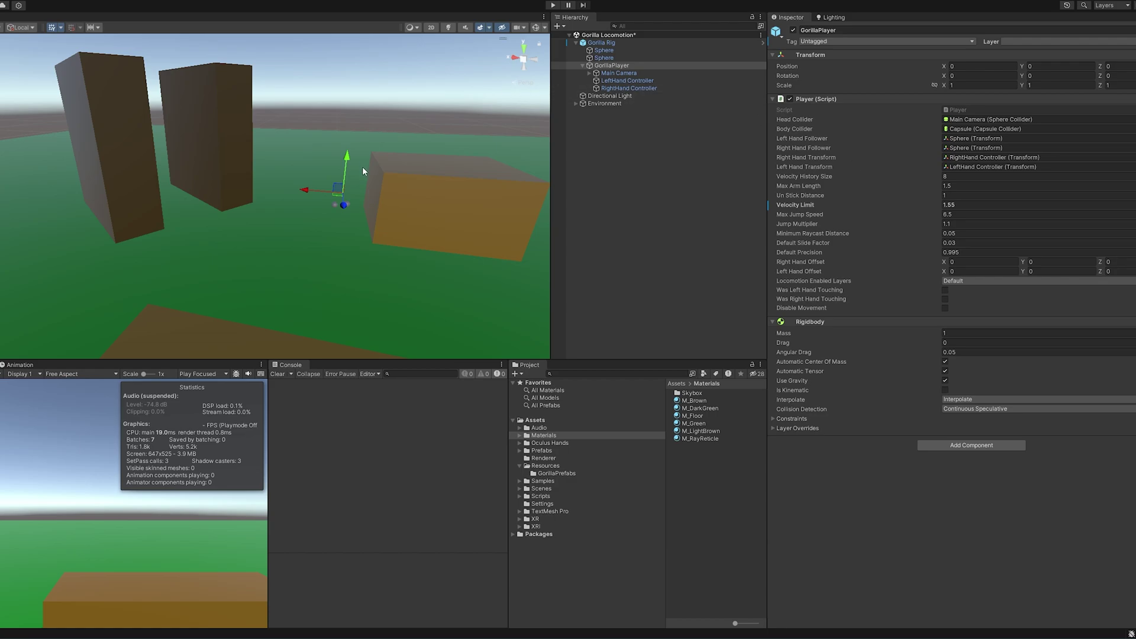
left_click_drag(362, 171, 412, 191, "alt")
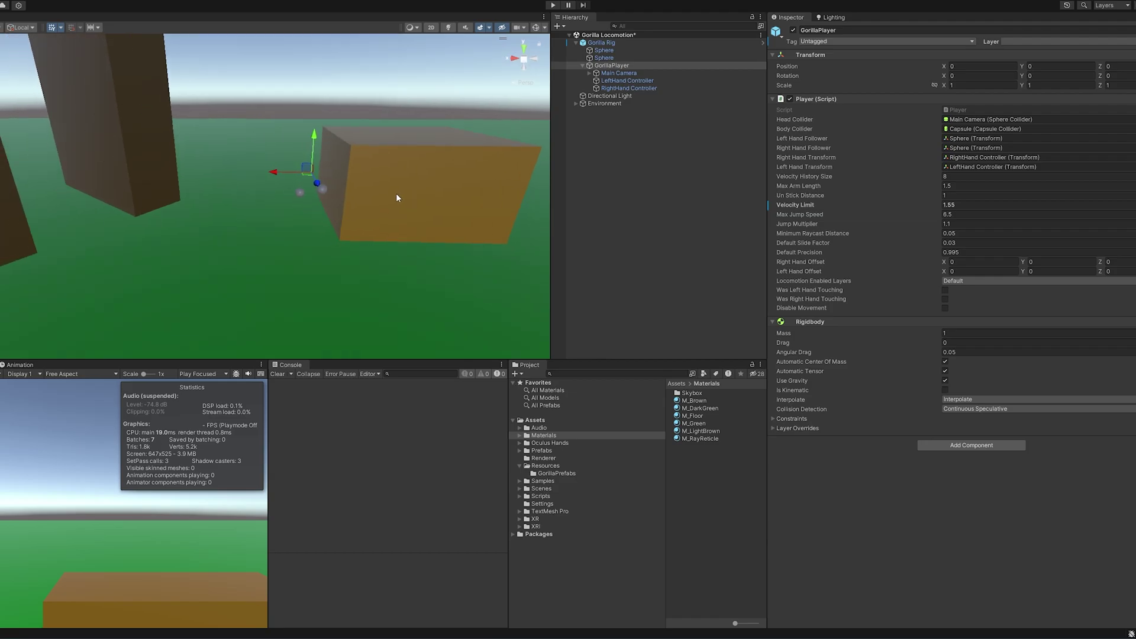